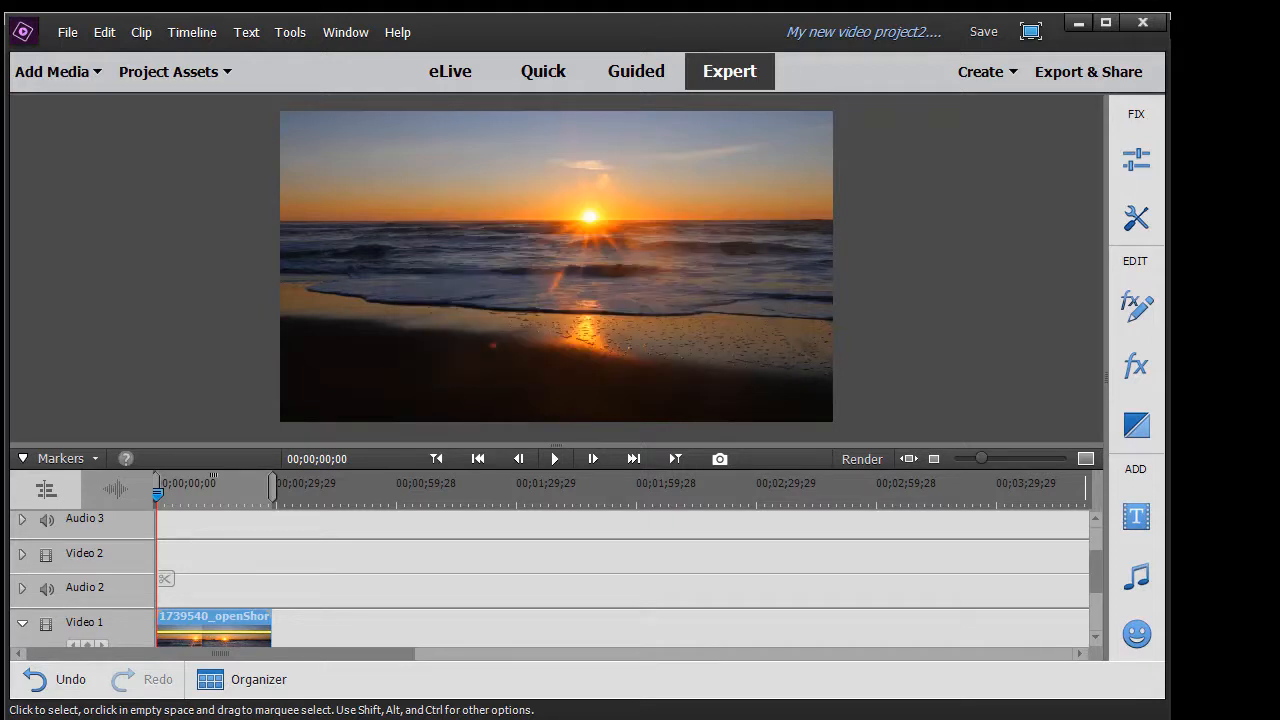
# - Place pickup.jpg from the project assets on the Video 2 track above the beach clip, and move the playhead into it
pyautogui.click(188, 76)
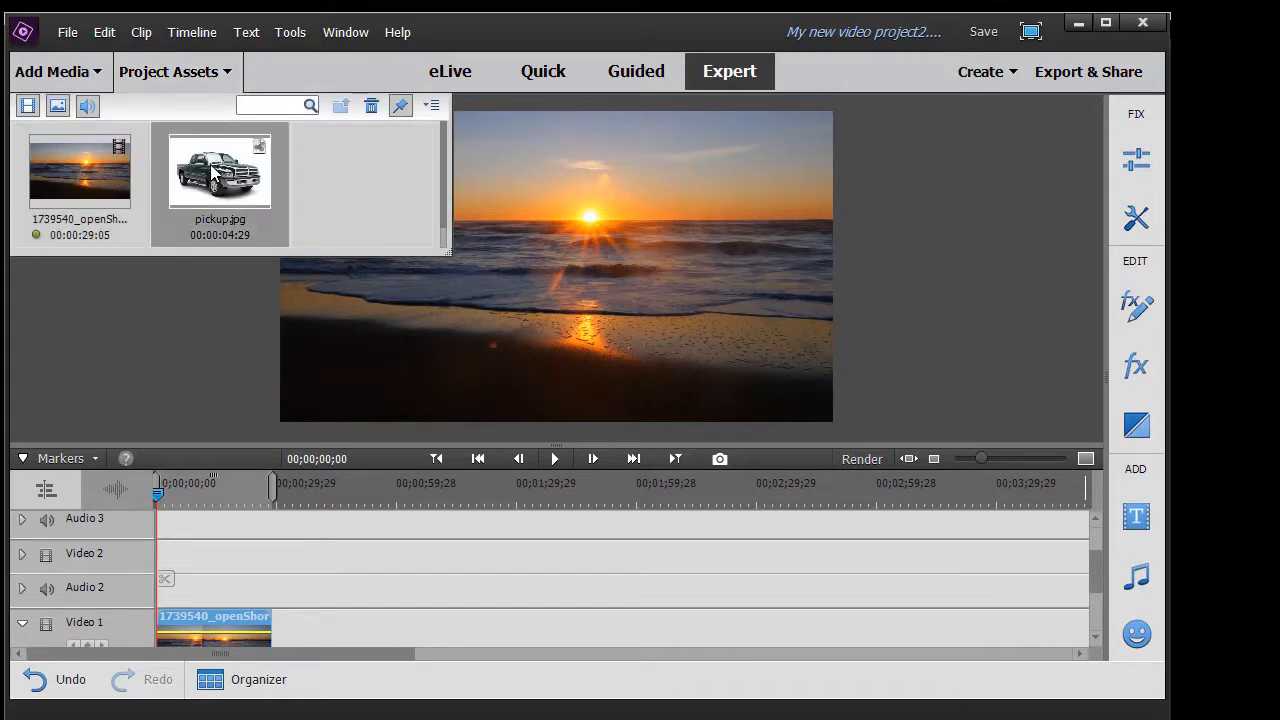
pyautogui.moveTo(216, 175); pyautogui.dragTo(248, 561)
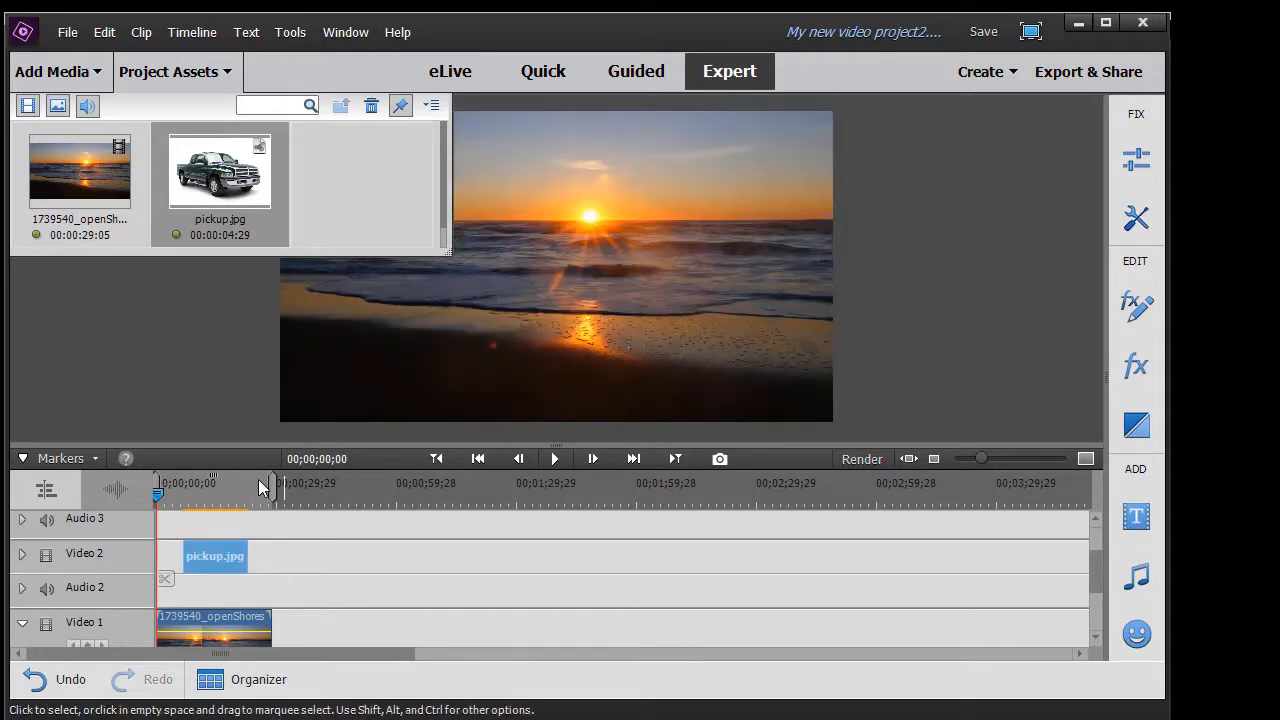
pyautogui.click(207, 485)
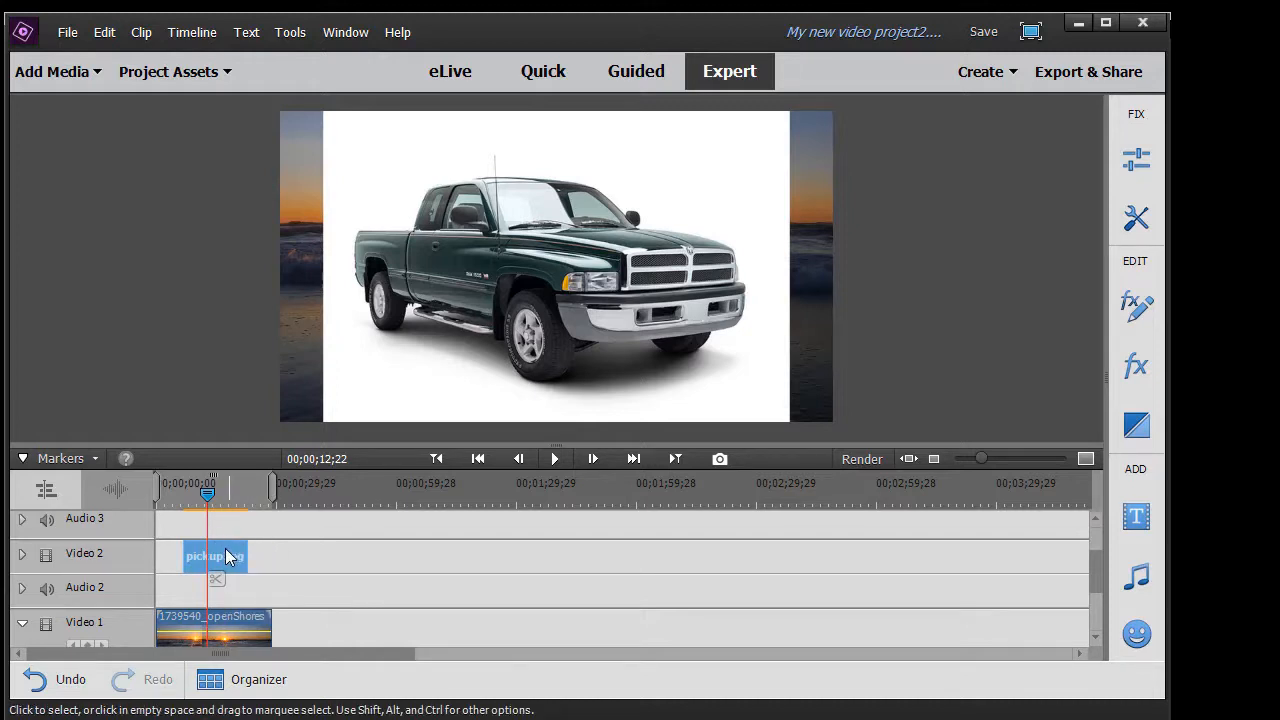
# - Shrink the pickup picture to roughly a third of the frame width and position it in the lower-left part of the frame
pyautogui.click(588, 245)
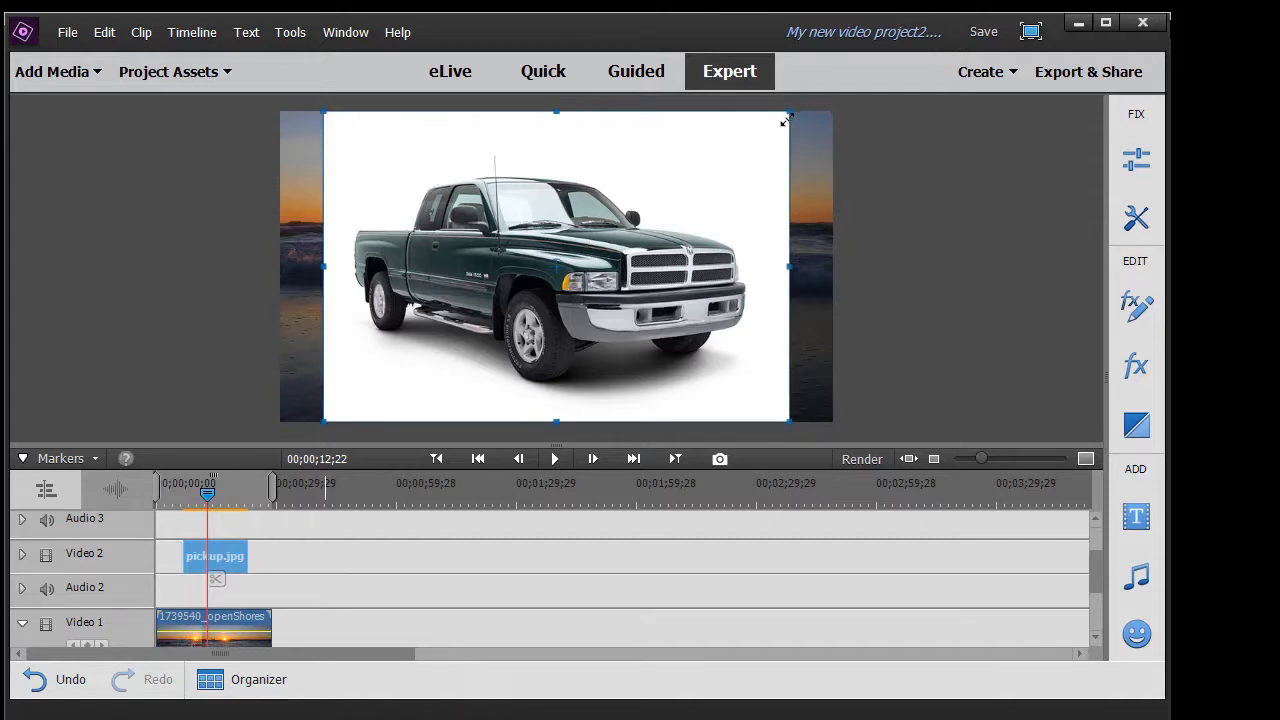
pyautogui.moveTo(790, 111); pyautogui.dragTo(668, 208)
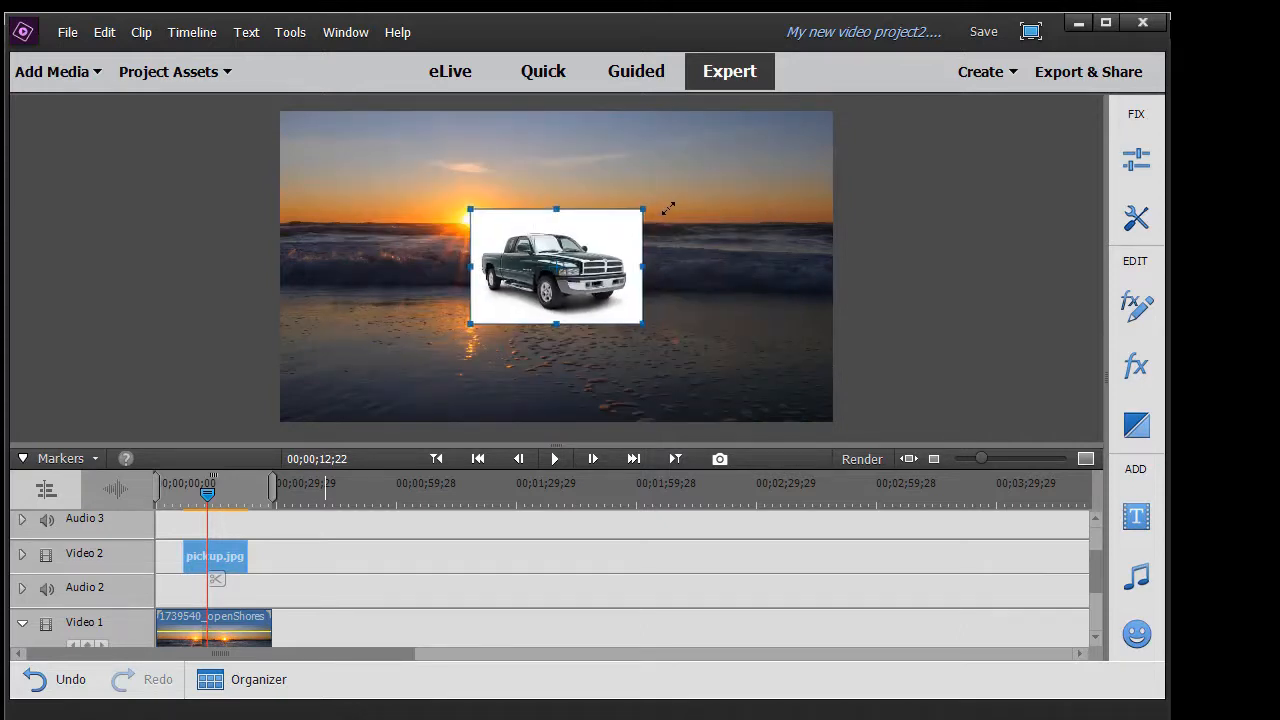
pyautogui.moveTo(537, 244); pyautogui.dragTo(362, 303)
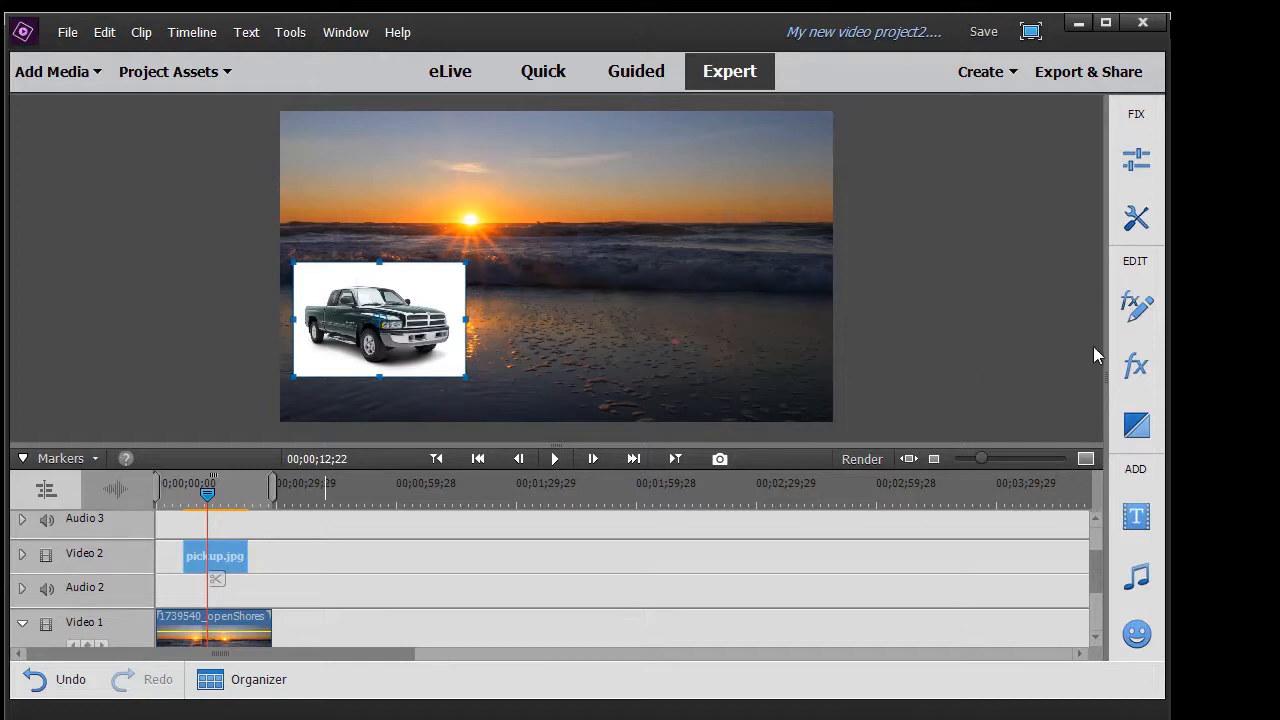
# - Apply the PiP 25% LL Slide In Right effect to the pickup.jpg clip on Video 2
pyautogui.click(1140, 372)
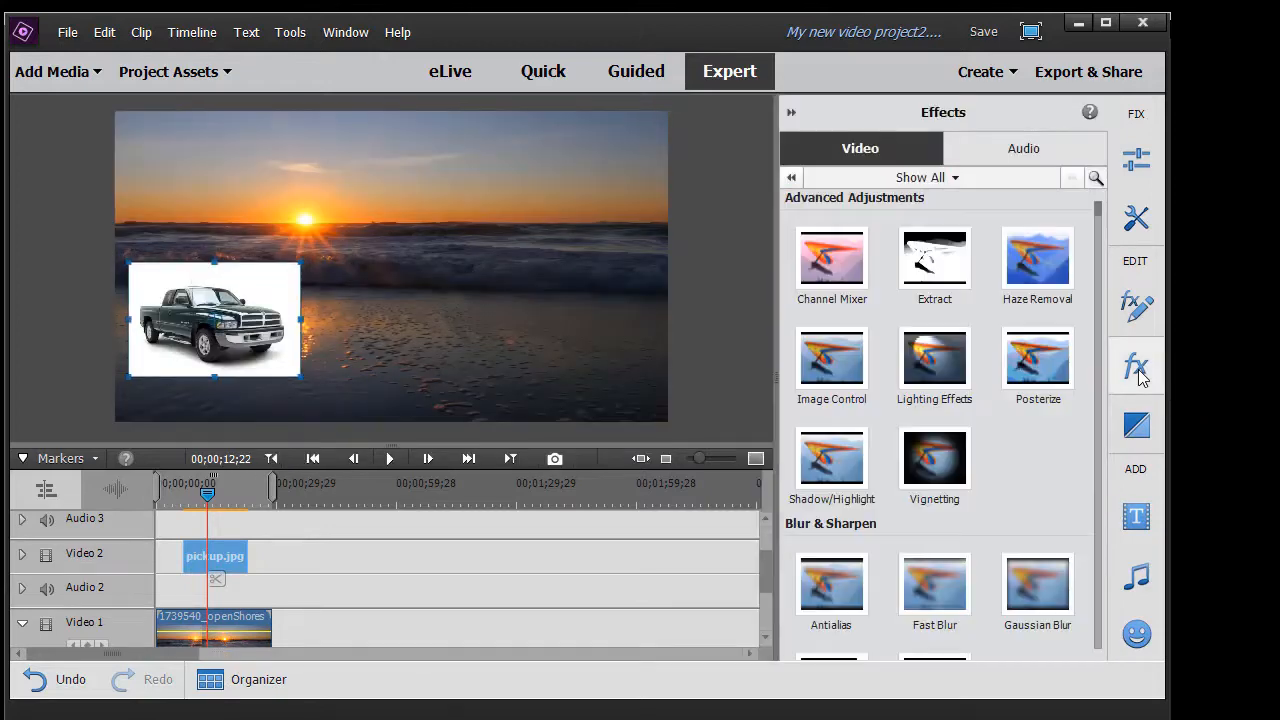
pyautogui.moveTo(1096, 207); pyautogui.dragTo(1070, 398)
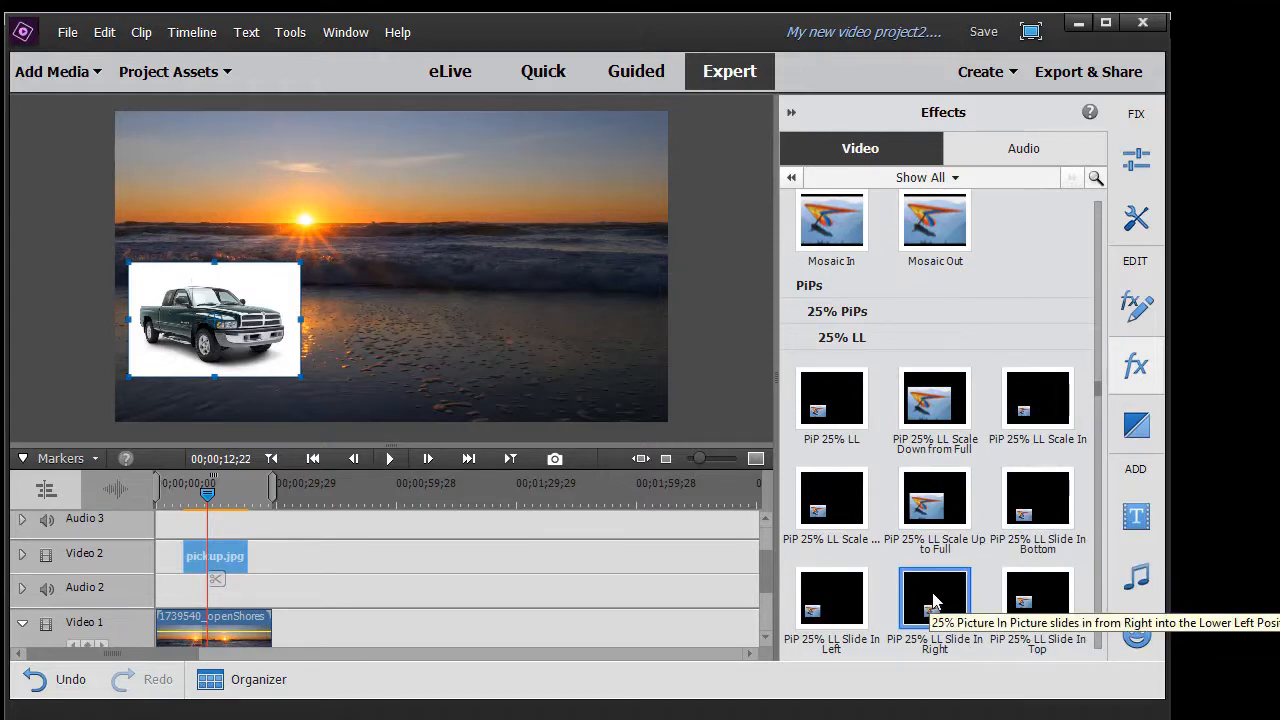
pyautogui.moveTo(933, 600); pyautogui.dragTo(209, 558)
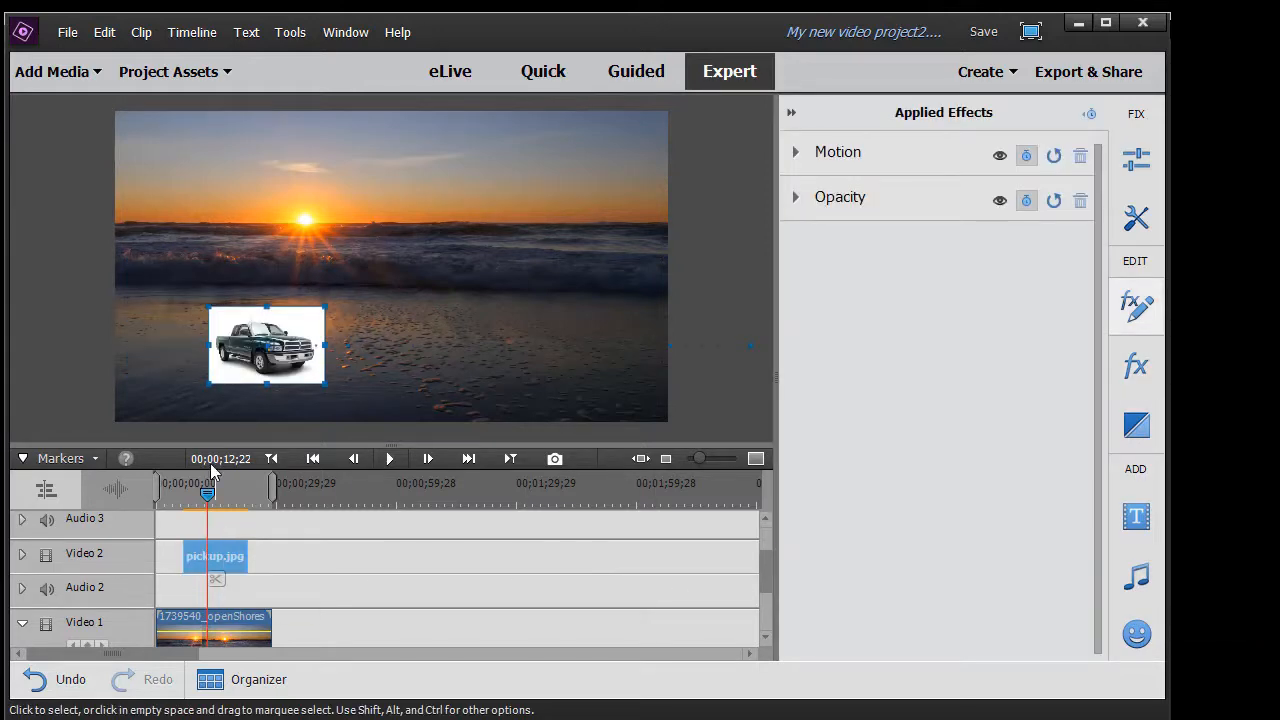
# - Play the timeline from about 3 seconds to preview the pickup picture's slide-in animation
pyautogui.moveTo(207, 490); pyautogui.dragTo(167, 510)
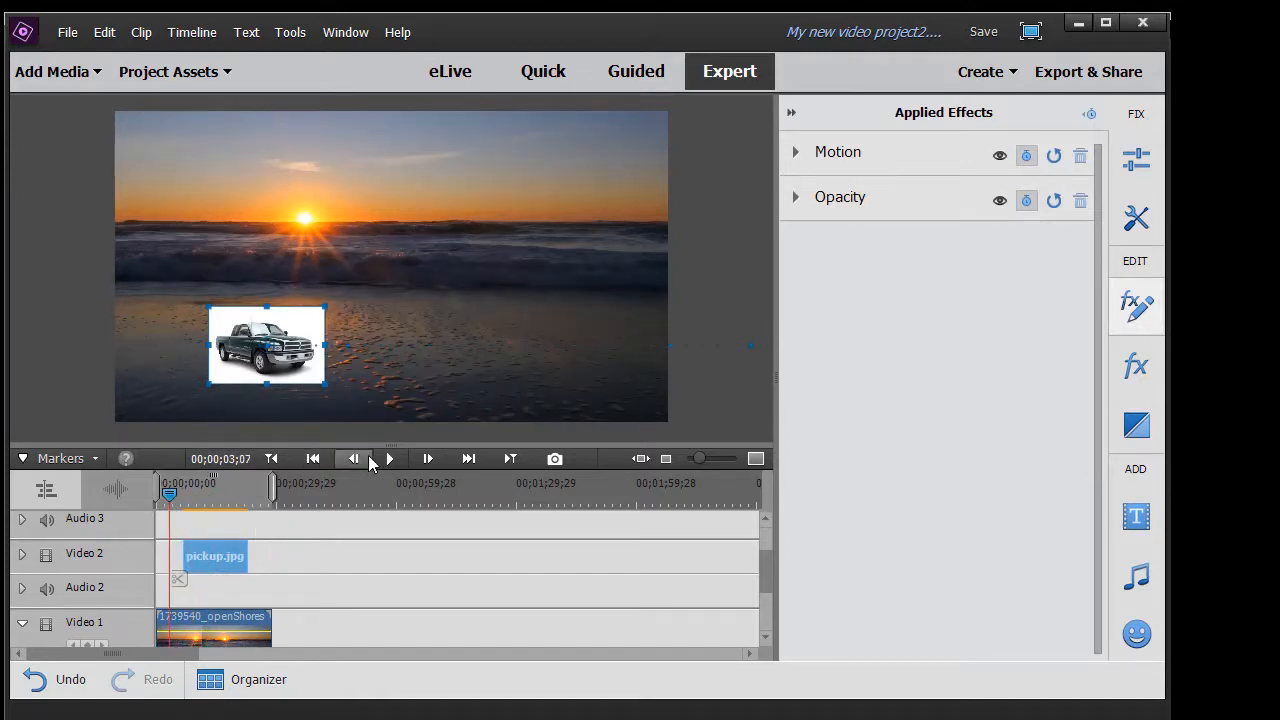
pyautogui.click(388, 460)
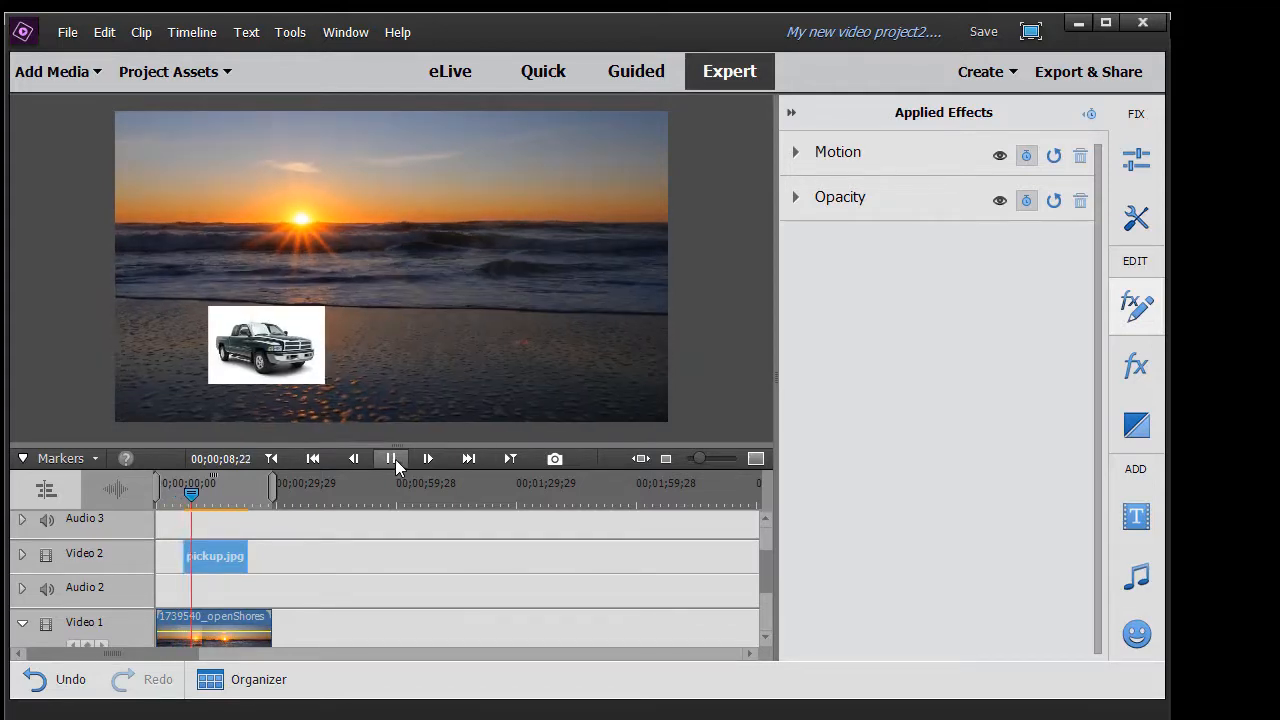
pyautogui.click(393, 459)
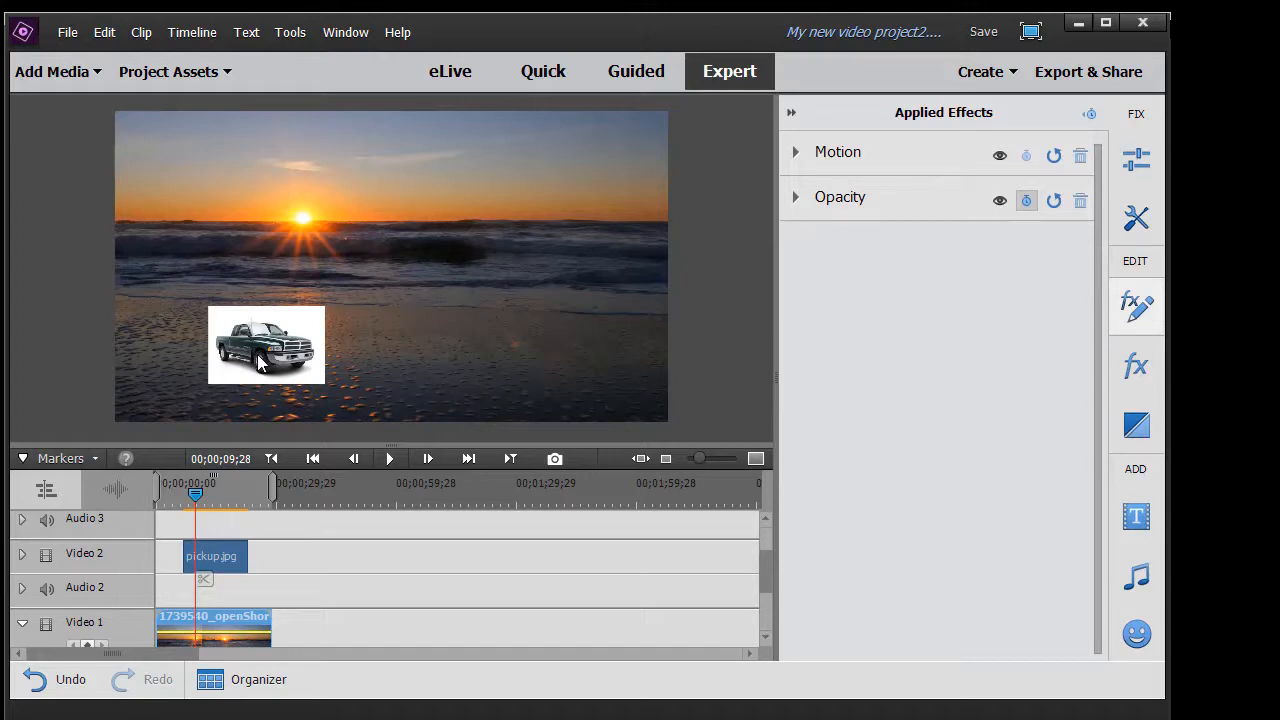
# - Replace the animated pickup.jpg clip on Video 2 with a fresh copy from the project assets
pyautogui.click(224, 561)
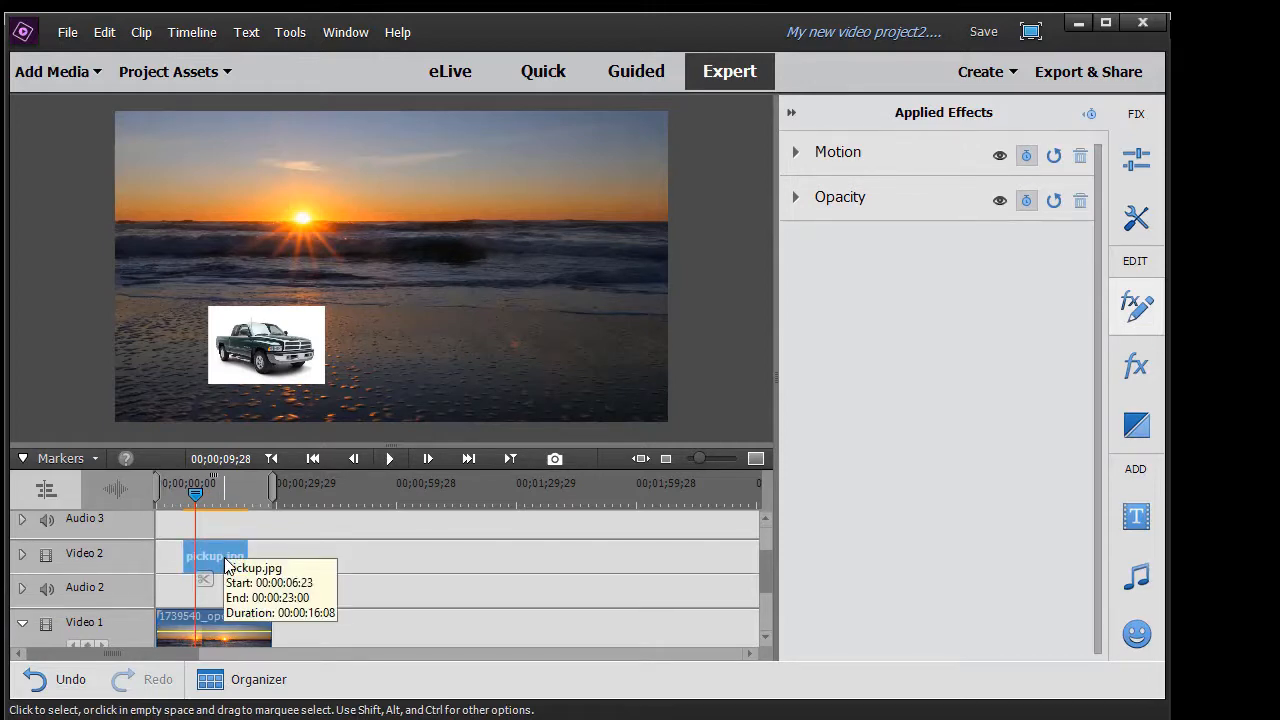
pyautogui.press('Delete')
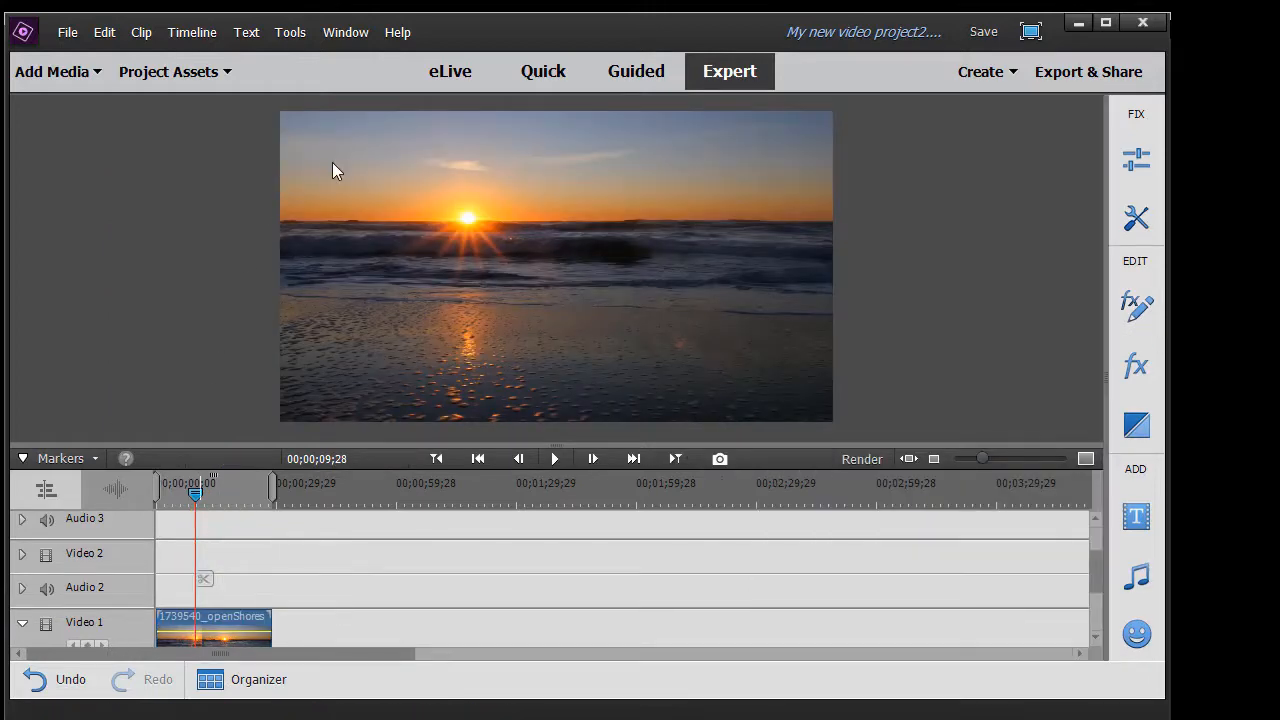
pyautogui.click(168, 70)
pyautogui.moveTo(257, 188); pyautogui.dragTo(250, 564)
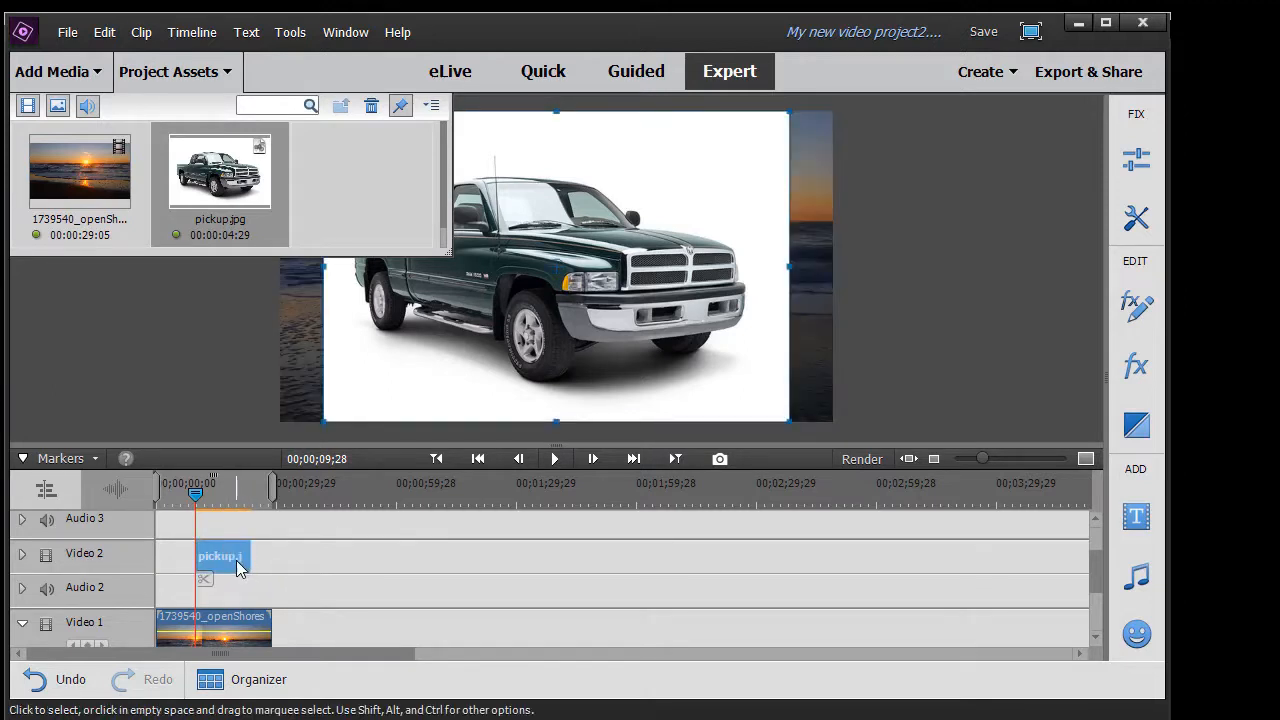
pyautogui.click(226, 75)
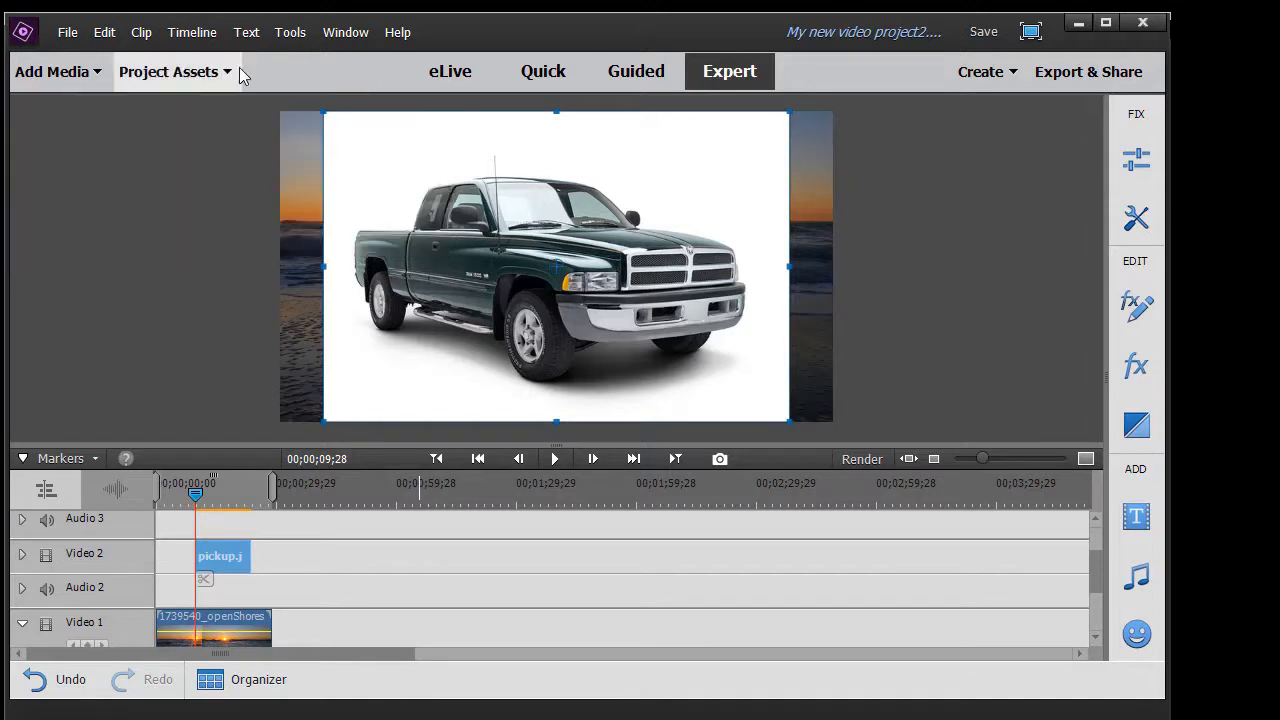
# - Scale the pickup picture down to about 58.8 and turn on keyframe animation for its Motion properties
pyautogui.moveTo(789, 113); pyautogui.dragTo(714, 177)
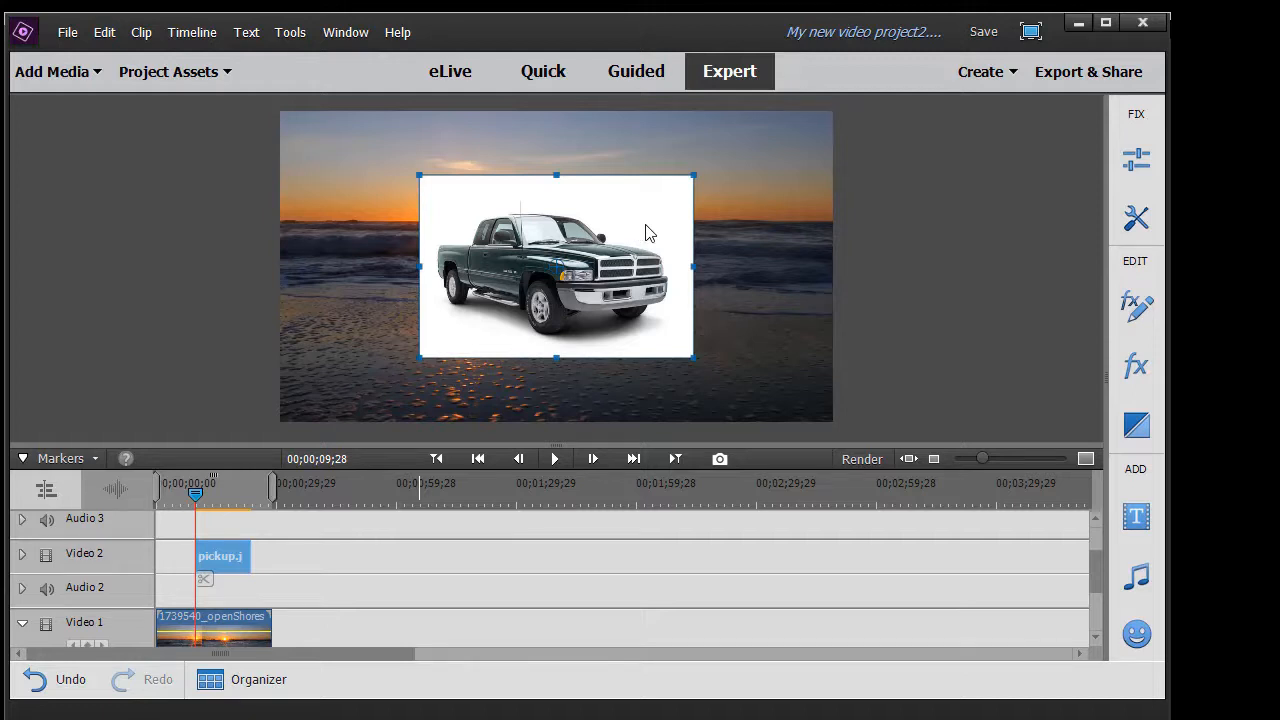
pyautogui.click(1136, 306)
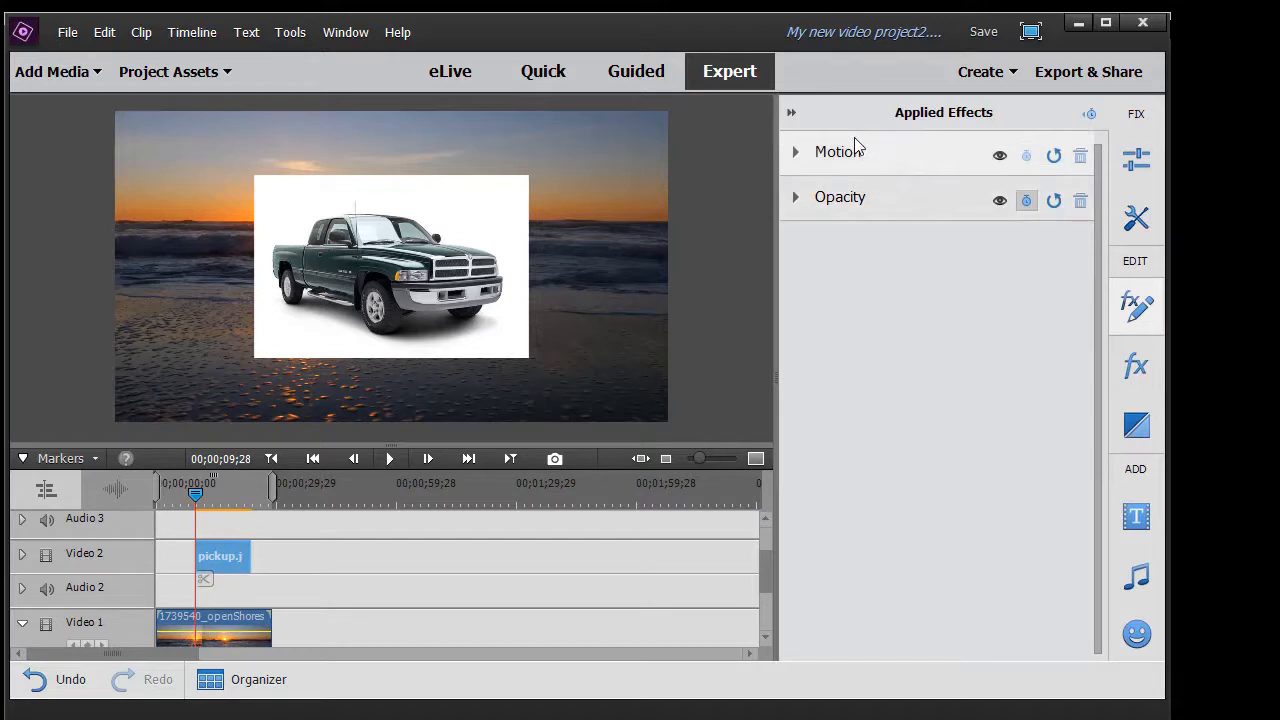
pyautogui.click(1093, 116)
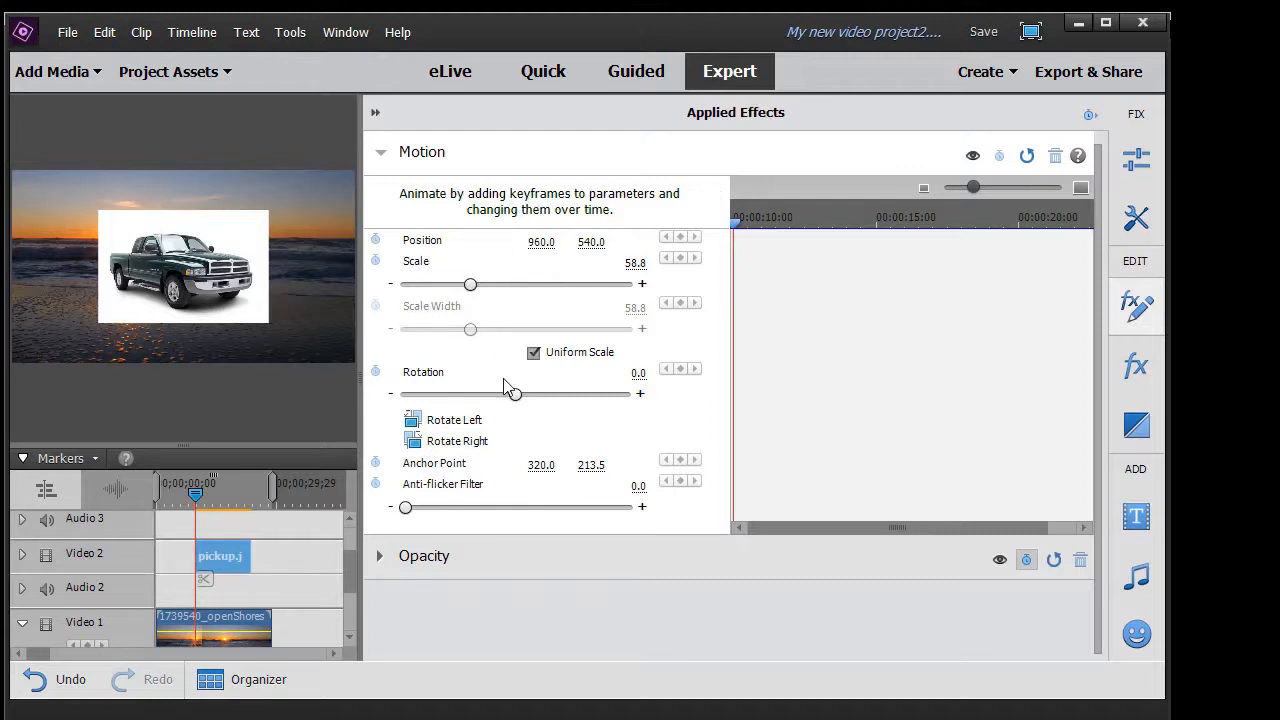
pyautogui.click(1003, 157)
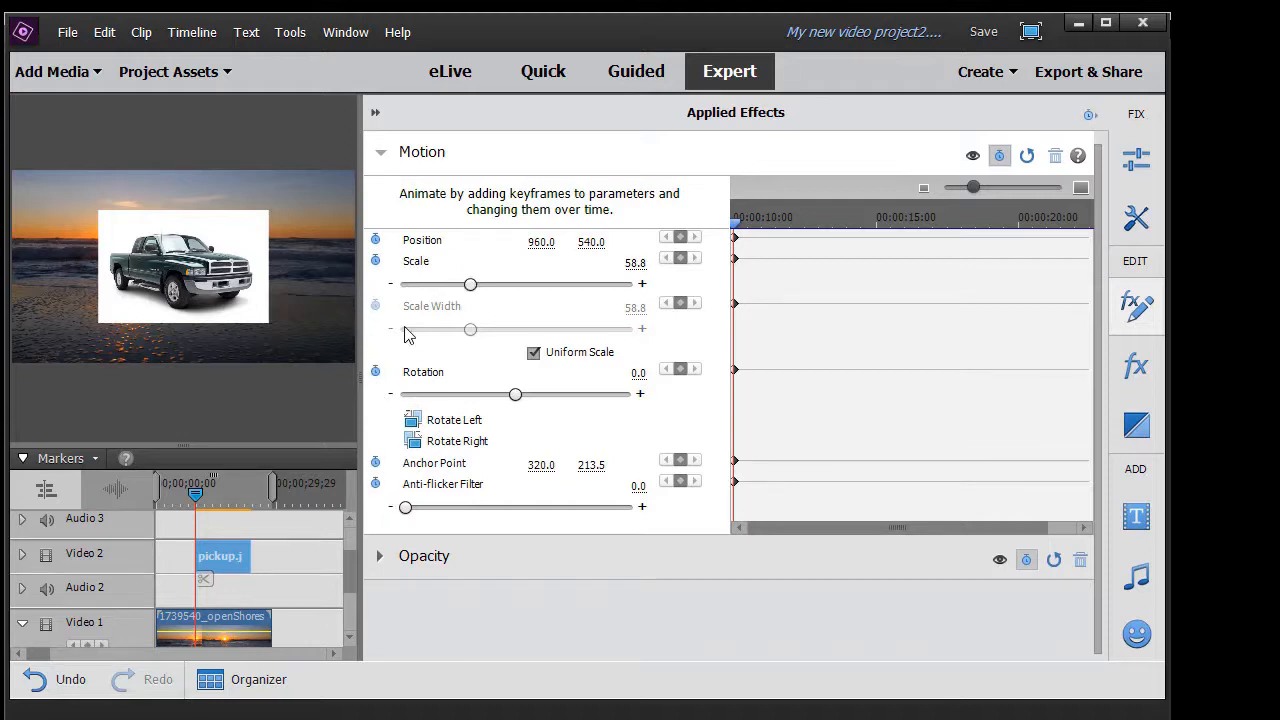
# - Remove all the initial Motion keyframes, from Position and Scale through Rotation, Anchor Point and Anti-flicker Filter
pyautogui.rightClick(736, 246)
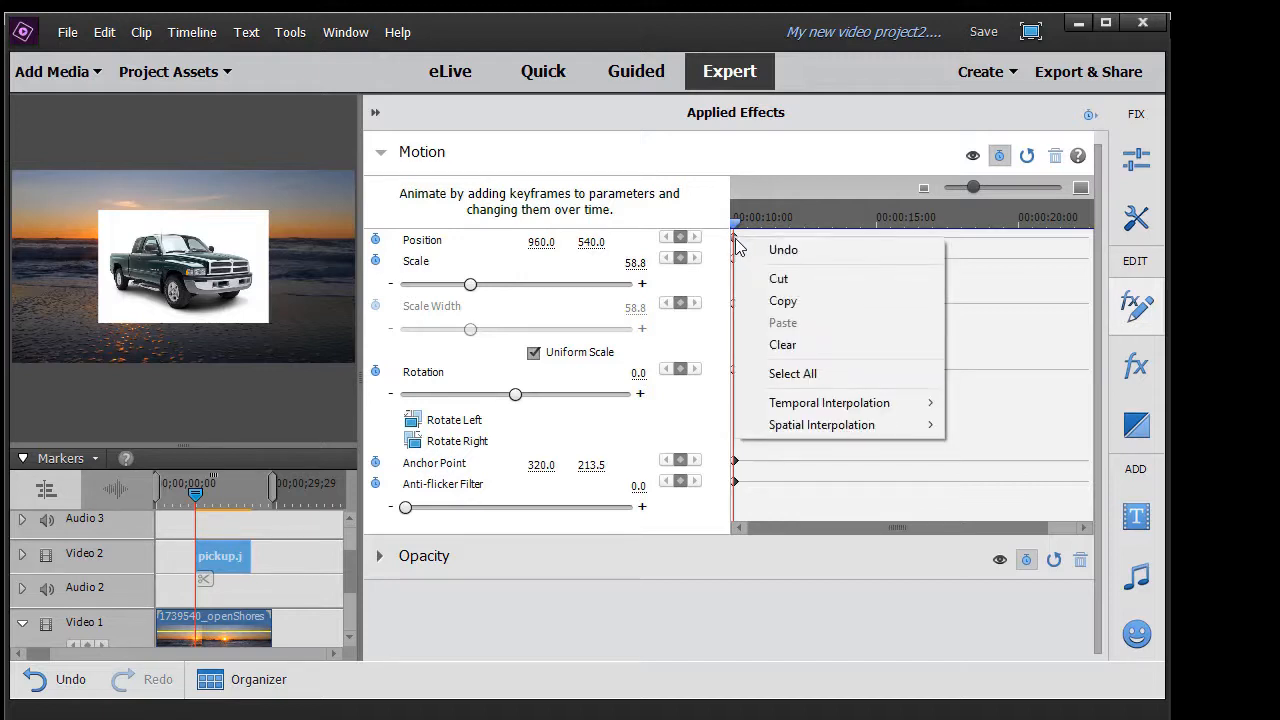
pyautogui.click(786, 252)
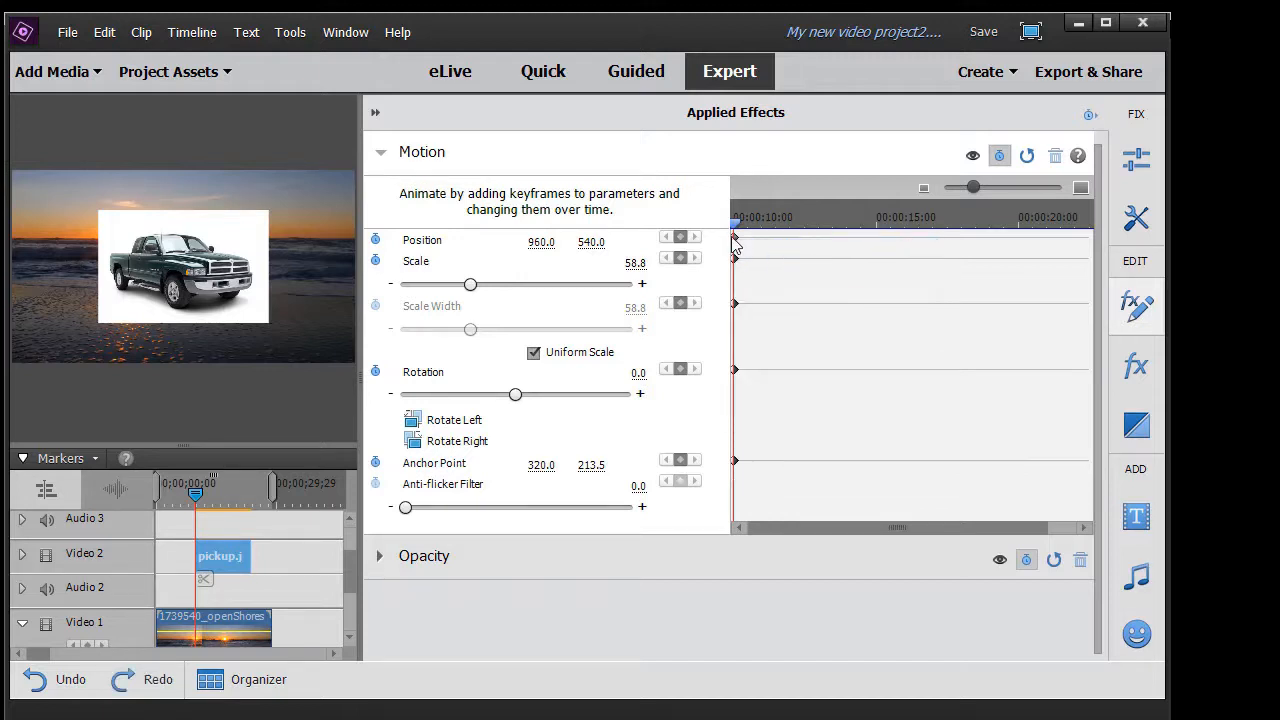
pyautogui.rightClick(735, 244)
pyautogui.click(776, 281)
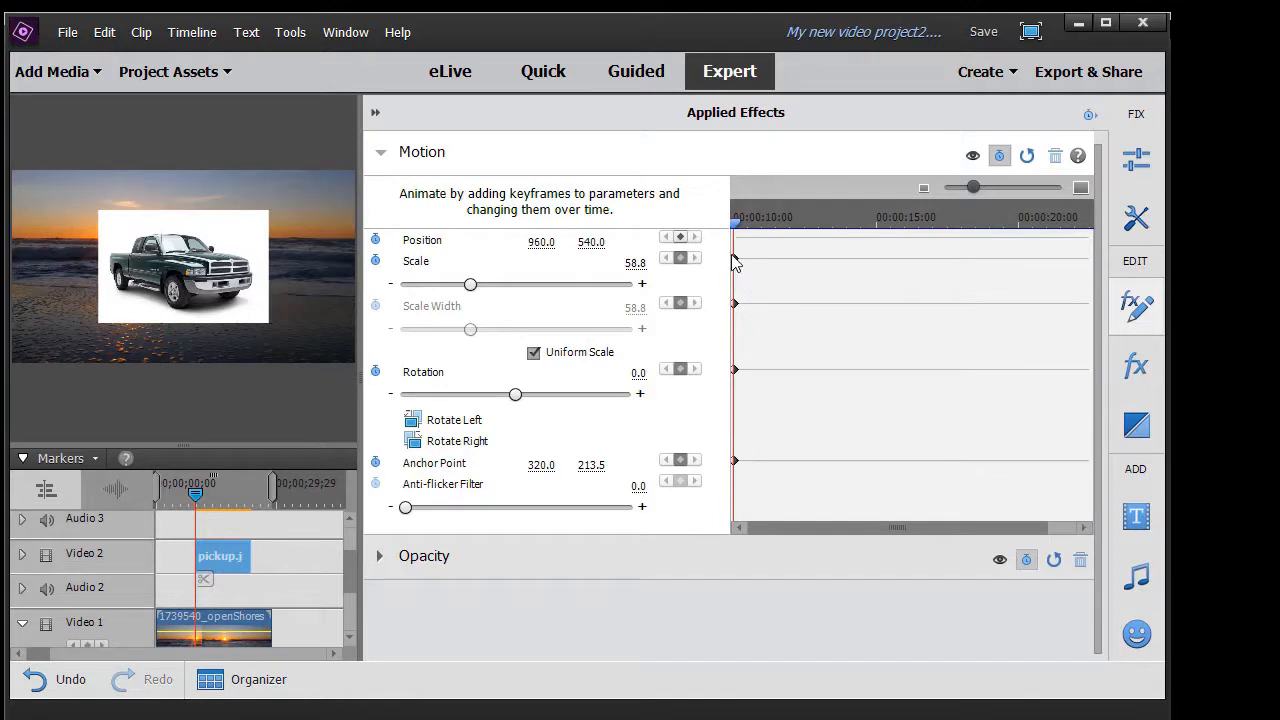
pyautogui.rightClick(735, 258)
pyautogui.click(779, 297)
pyautogui.rightClick(736, 306)
pyautogui.click(786, 350)
pyautogui.rightClick(736, 370)
pyautogui.click(778, 412)
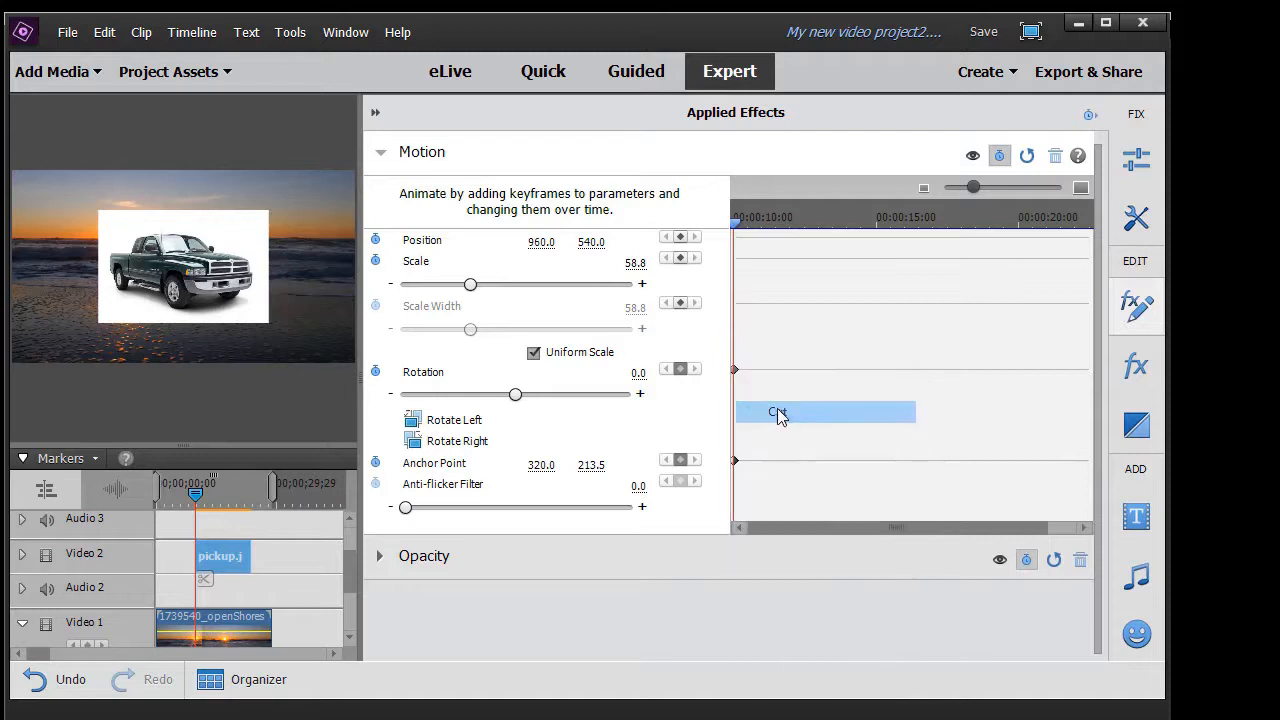
pyautogui.rightClick(734, 460)
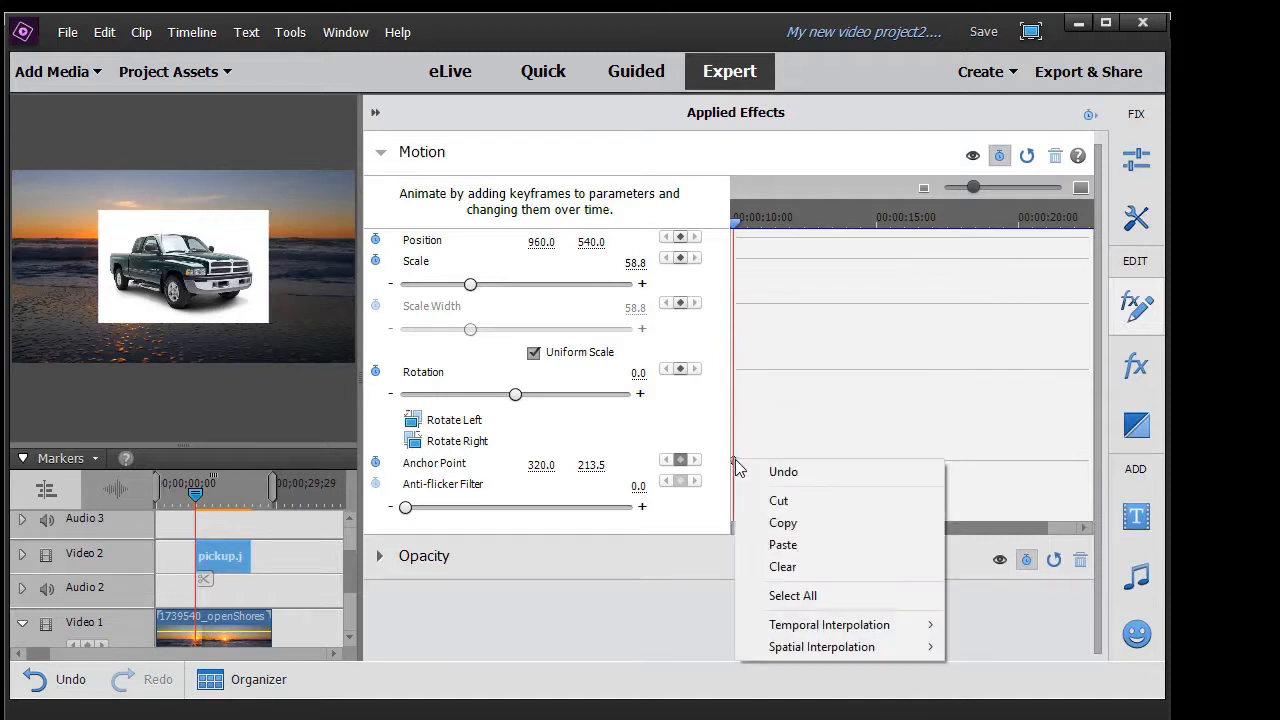
pyautogui.click(786, 503)
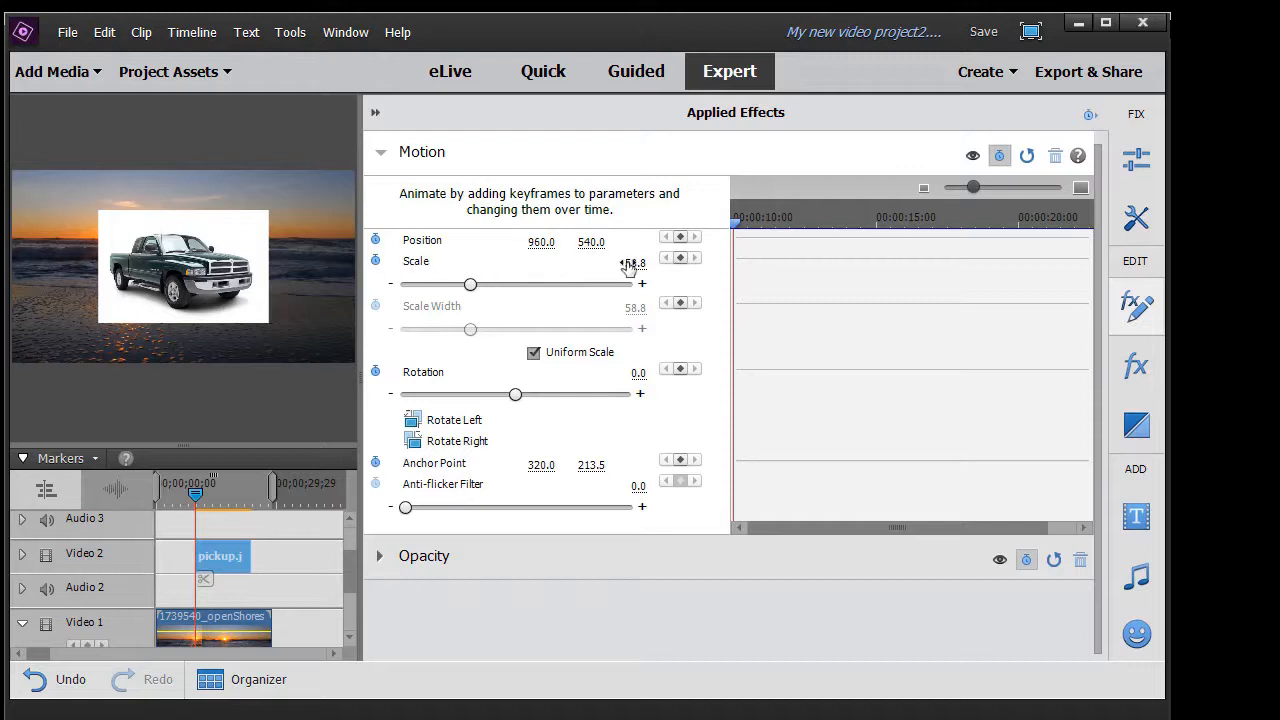
# - Add starting keyframes for Position and Scale at the current playhead time, 00;00;09;28
pyautogui.click(681, 260)
pyautogui.click(681, 238)
pyautogui.click(681, 258)
# - Create a second Position keyframe at about 12 seconds, with the horizontal position set to 1252.0
pyautogui.moveTo(737, 228); pyautogui.dragTo(800, 232)
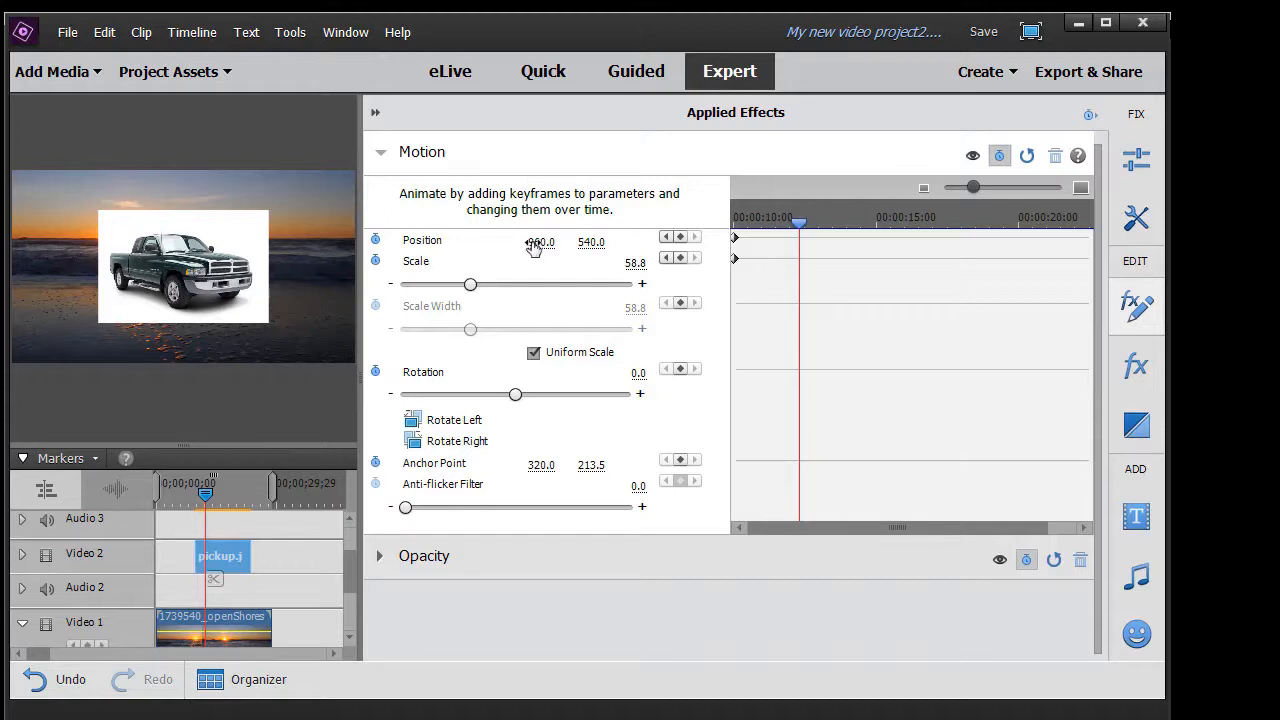
pyautogui.moveTo(541, 242); pyautogui.dragTo(648, 242)
pyautogui.moveTo(541, 242); pyautogui.dragTo(662, 242)
pyautogui.moveTo(538, 250); pyautogui.dragTo(602, 242)
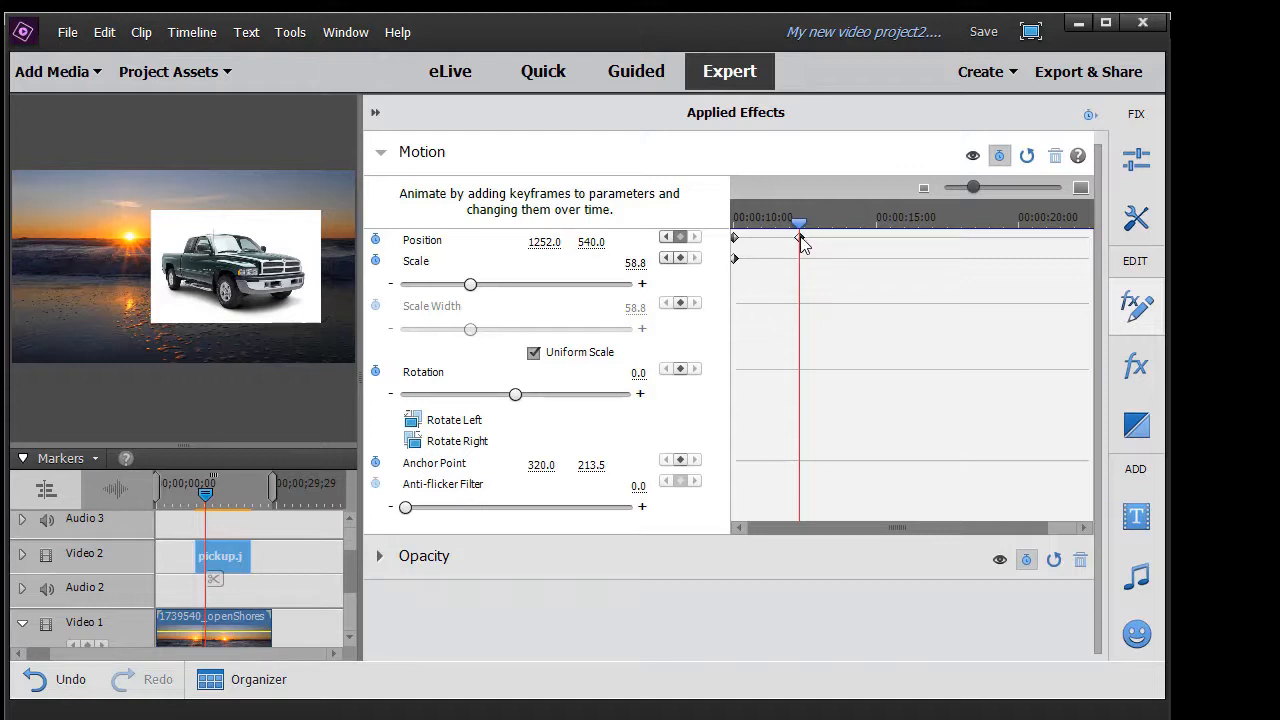
# - Play the timeline from near the start to preview the pickup picture's keyframed sideways movement
pyautogui.click(376, 114)
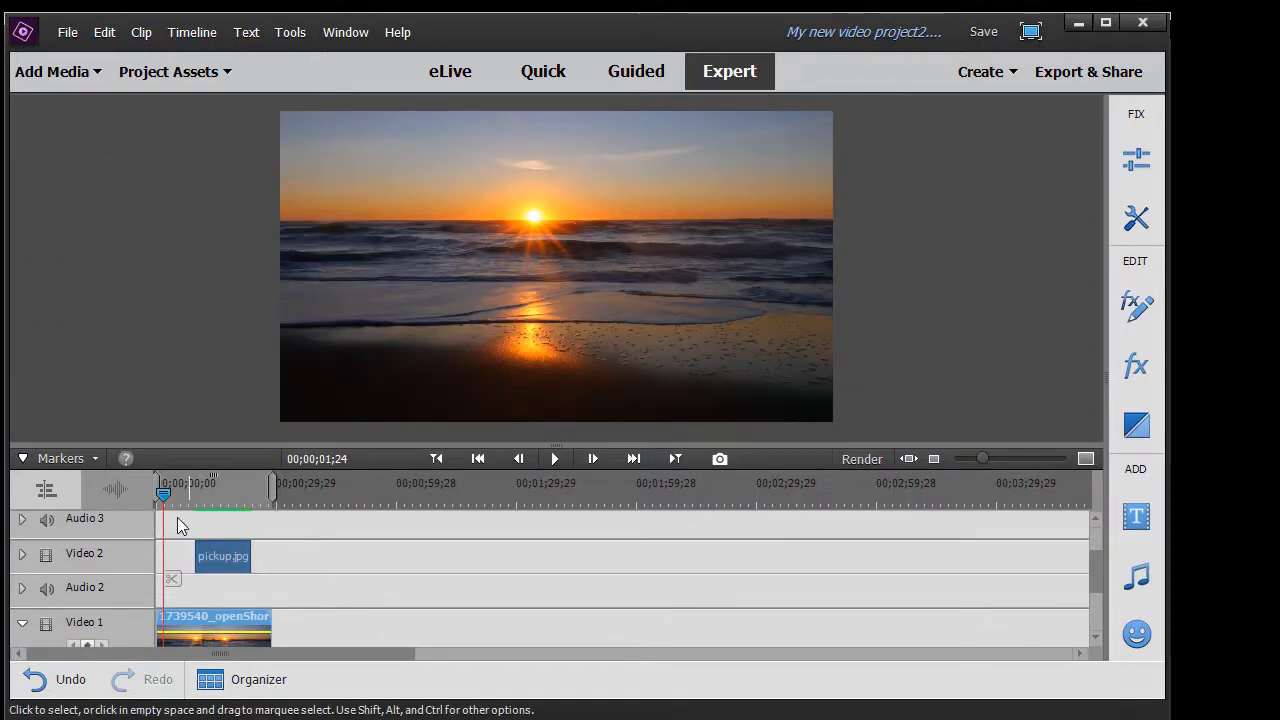
pyautogui.click(560, 457)
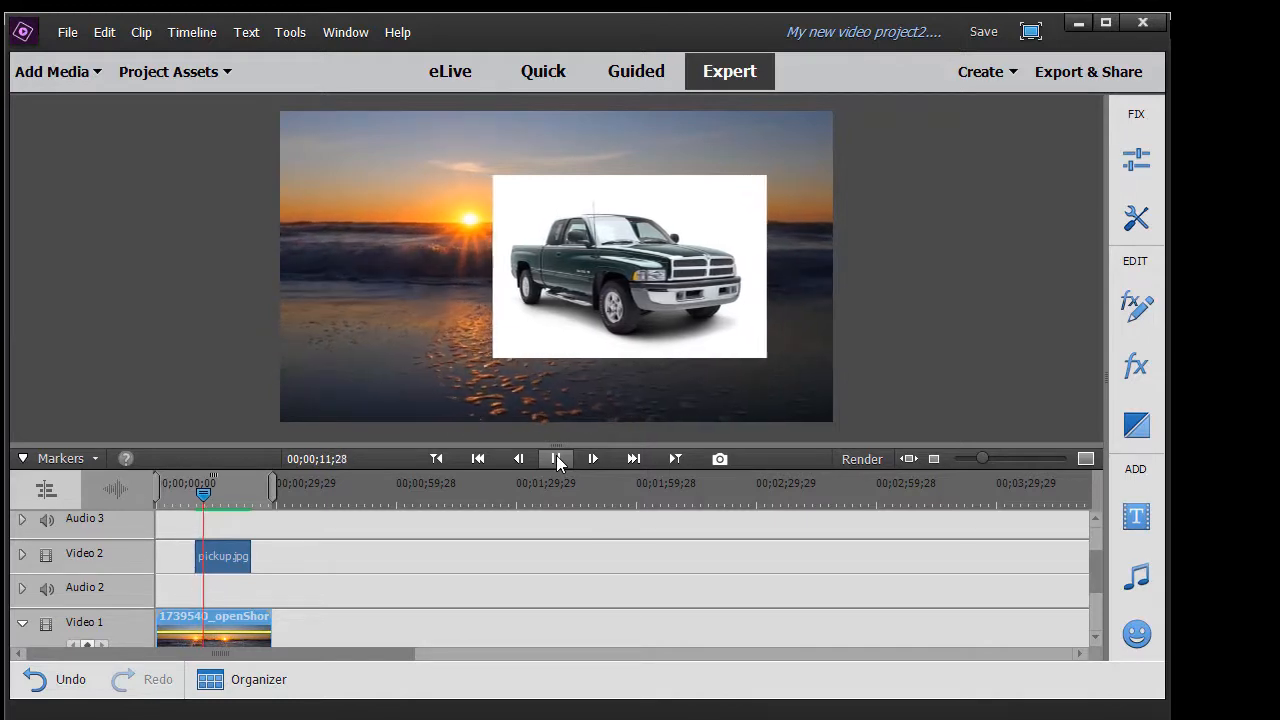
pyautogui.click(558, 458)
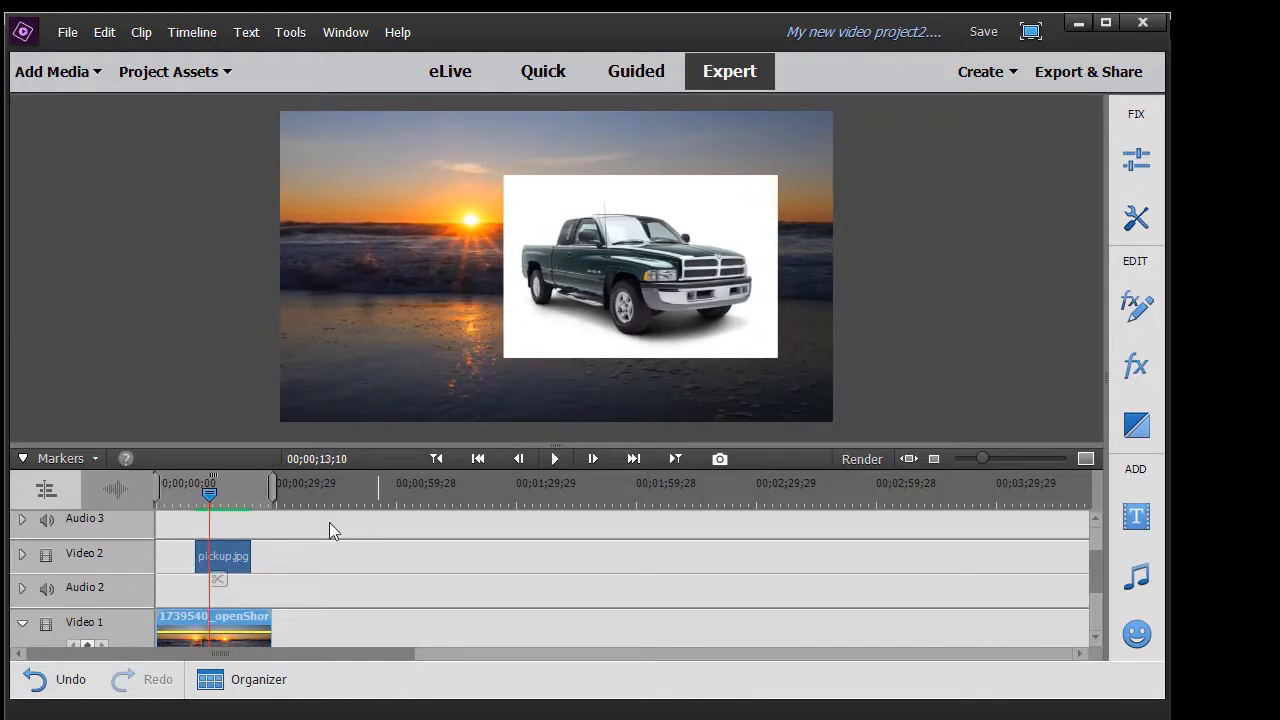
# - Add a third Position keyframe to the pickup.jpg clip shortly after the second one, holding it at 1252.0, 540.0
pyautogui.click(232, 558)
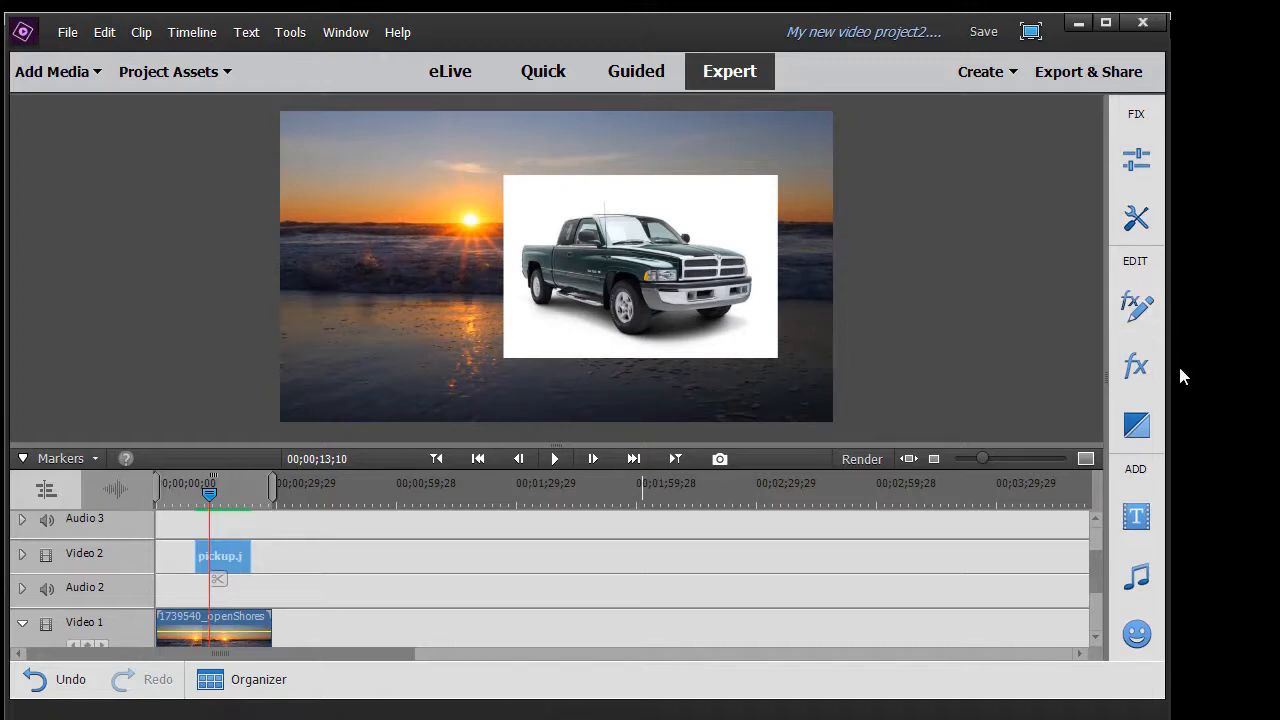
pyautogui.click(1135, 308)
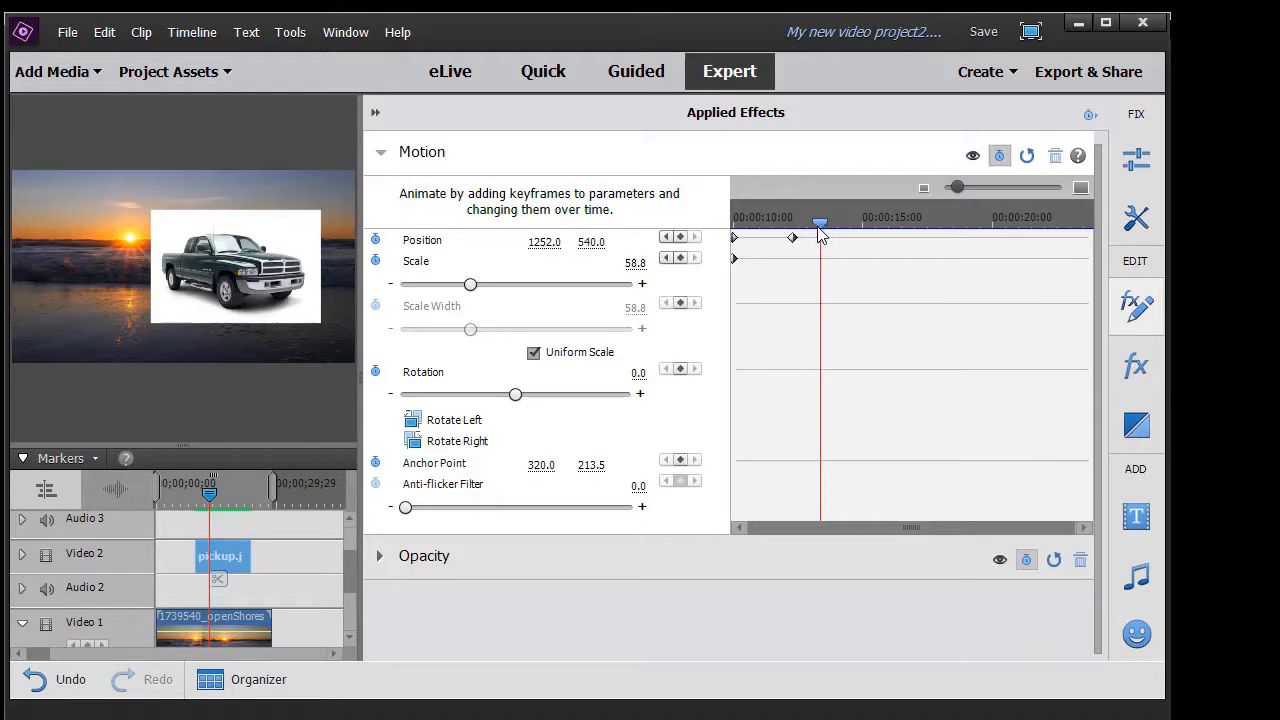
pyautogui.moveTo(822, 222); pyautogui.dragTo(830, 224)
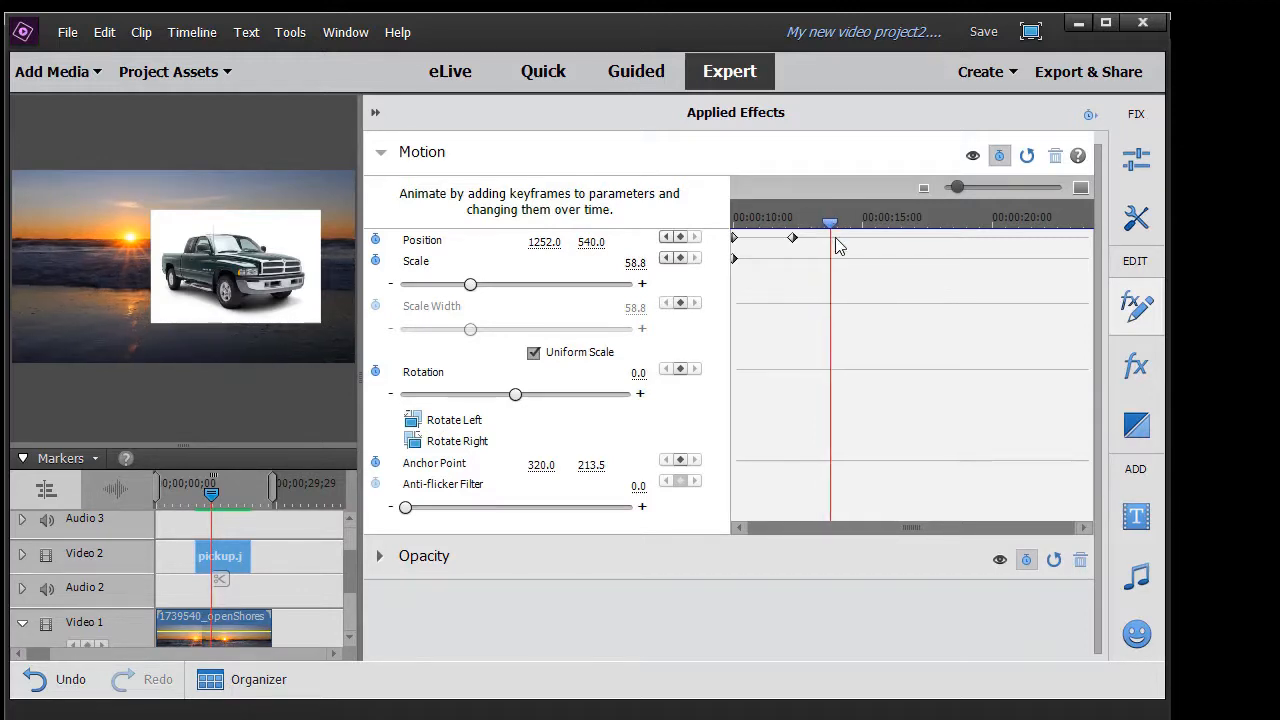
pyautogui.click(680, 240)
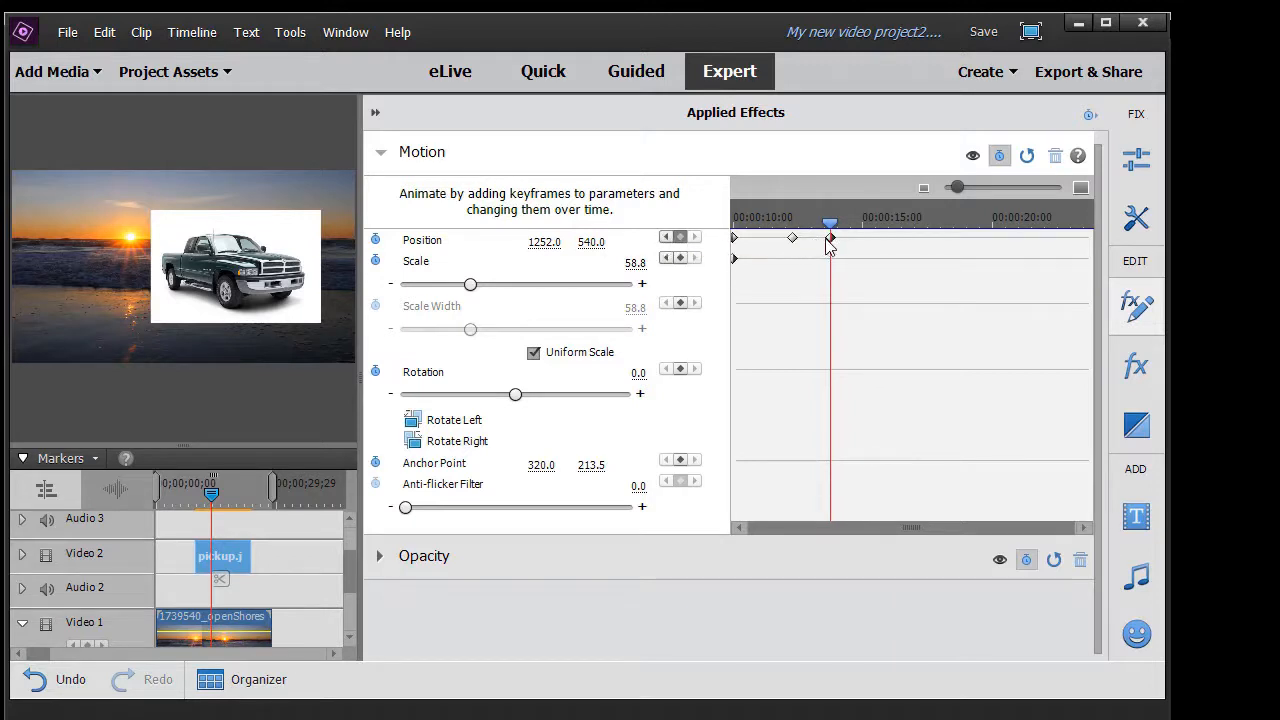
# - Add a fourth Position keyframe to the pickup.jpg clip at 00;00;15;14, with the vertical position set to 744.0
pyautogui.click(666, 237)
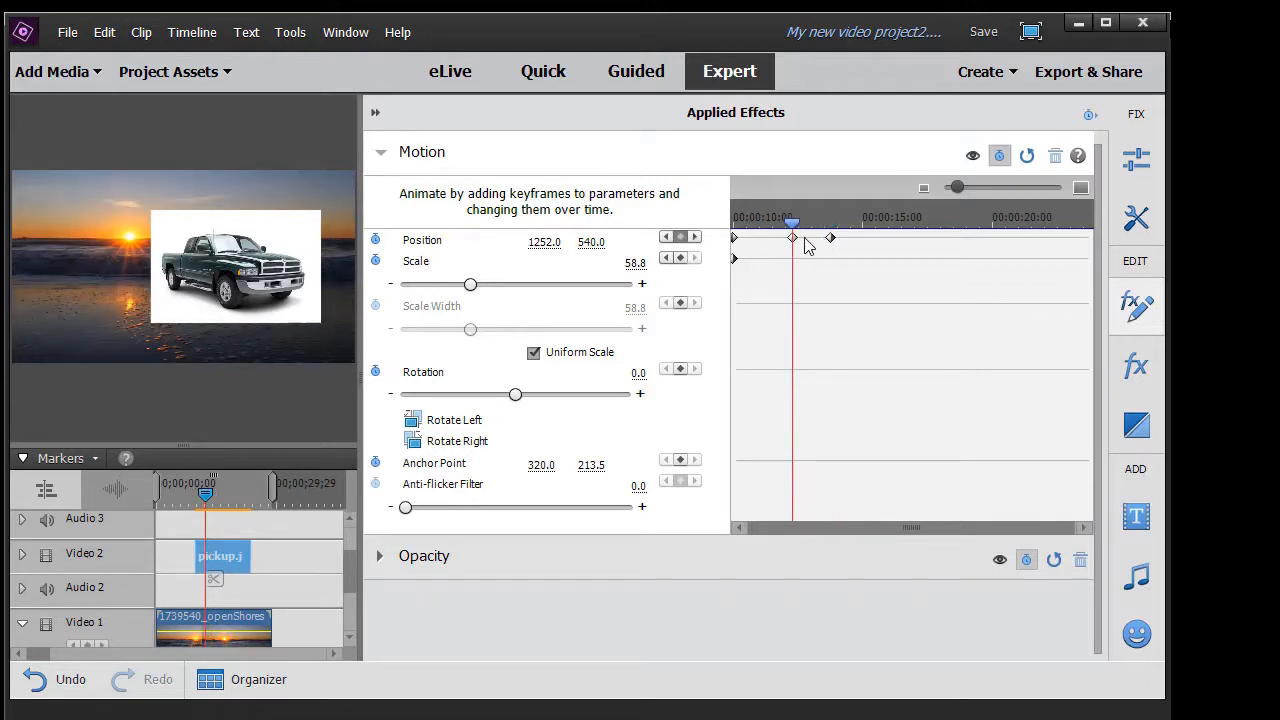
pyautogui.moveTo(792, 221); pyautogui.dragTo(880, 233)
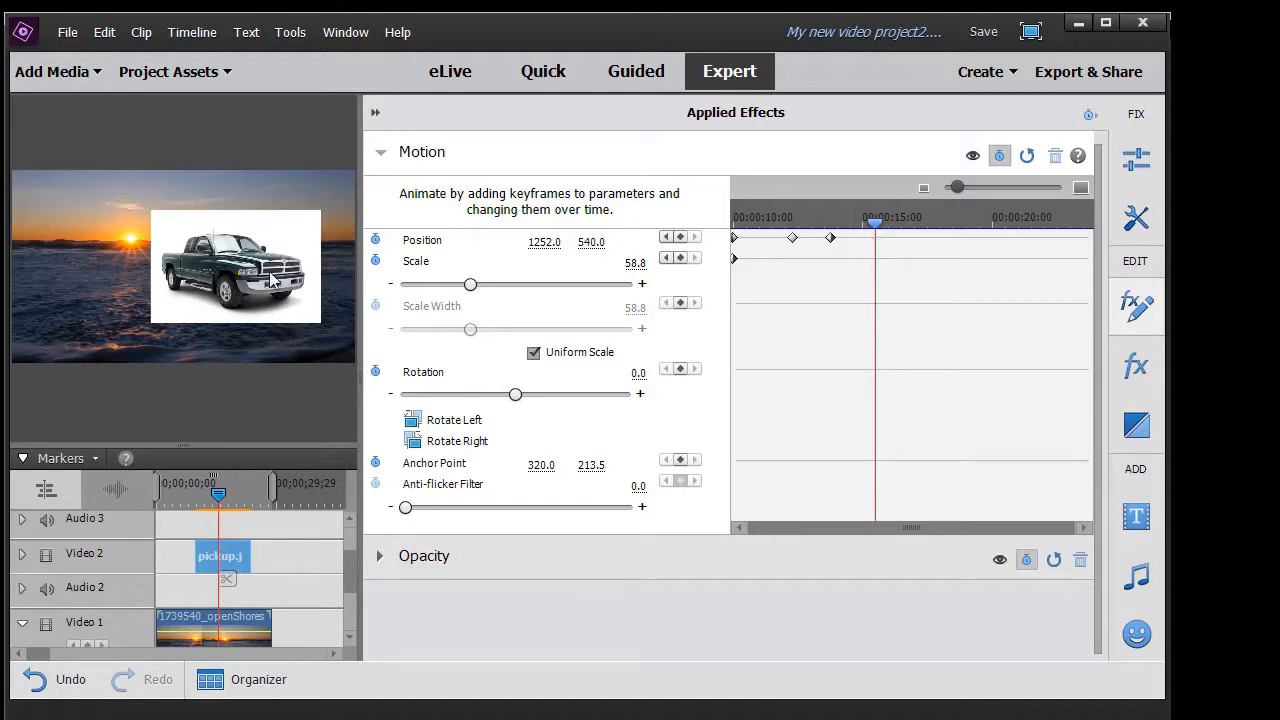
pyautogui.moveTo(591, 241); pyautogui.dragTo(473, 251)
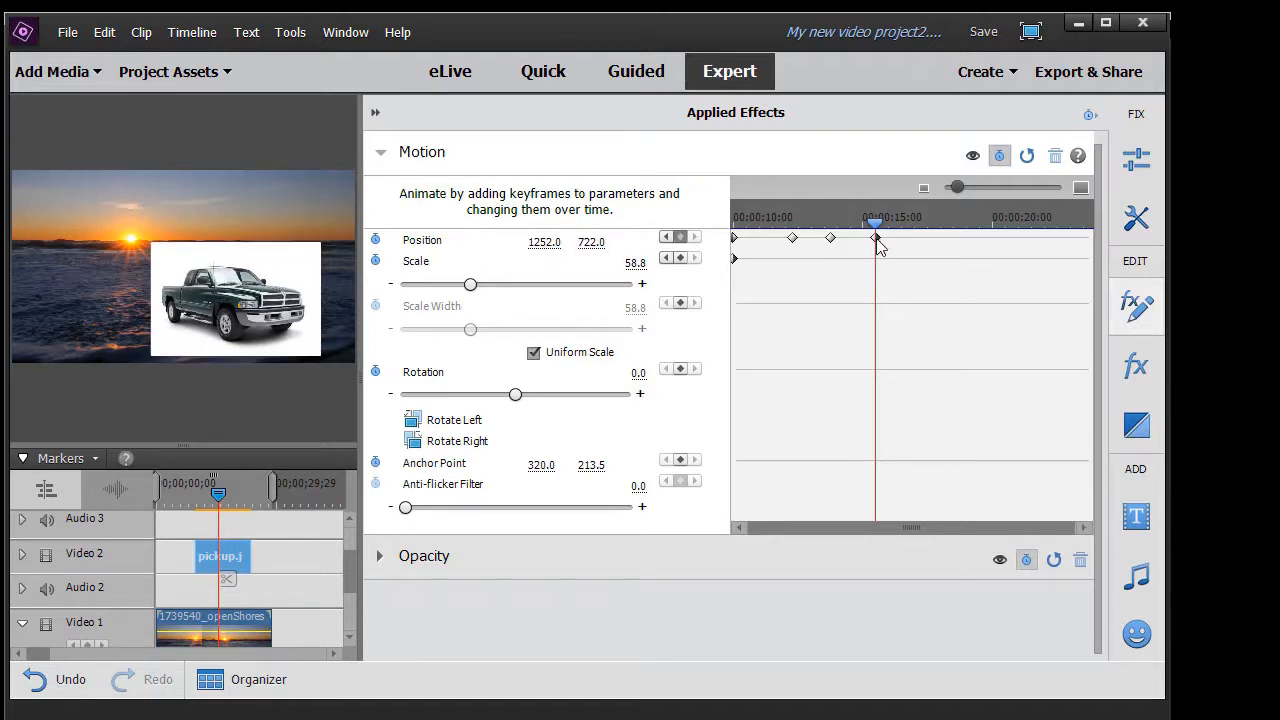
pyautogui.moveTo(590, 241); pyautogui.dragTo(591, 246)
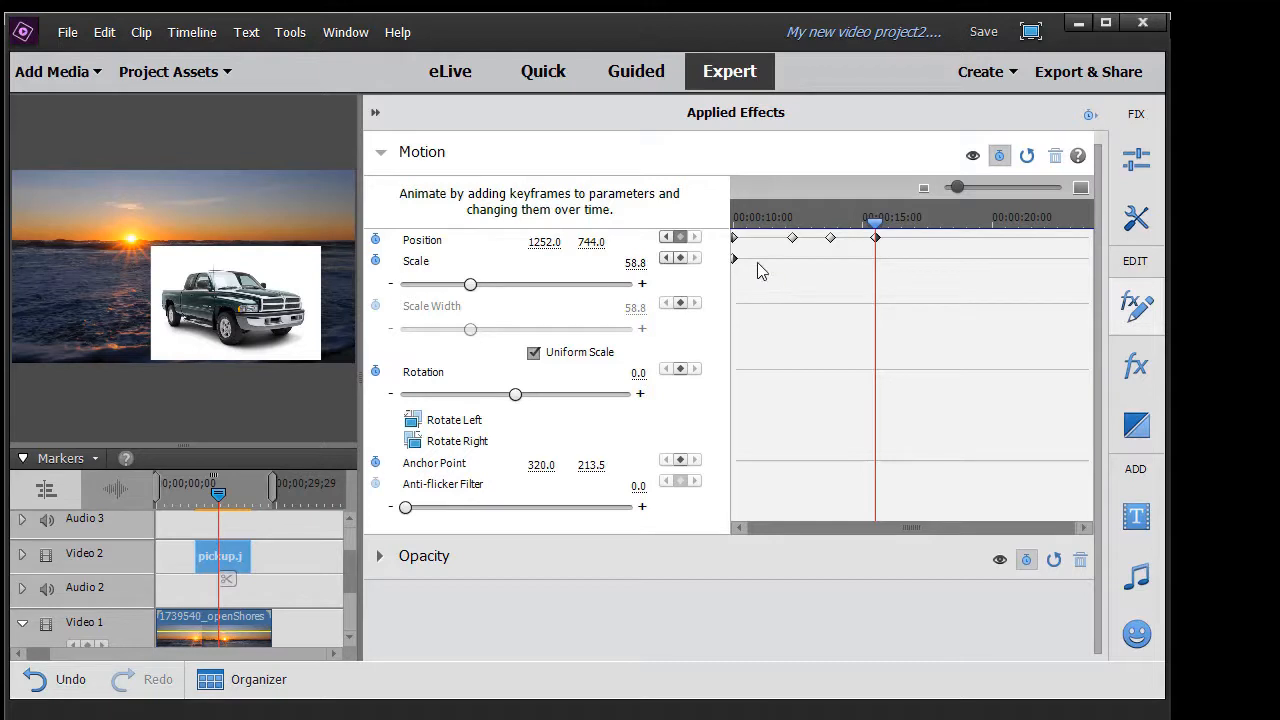
# - Play the timeline from about 00;00;09;14 to preview the pickup picture's sideways and downward movement
pyautogui.click(375, 114)
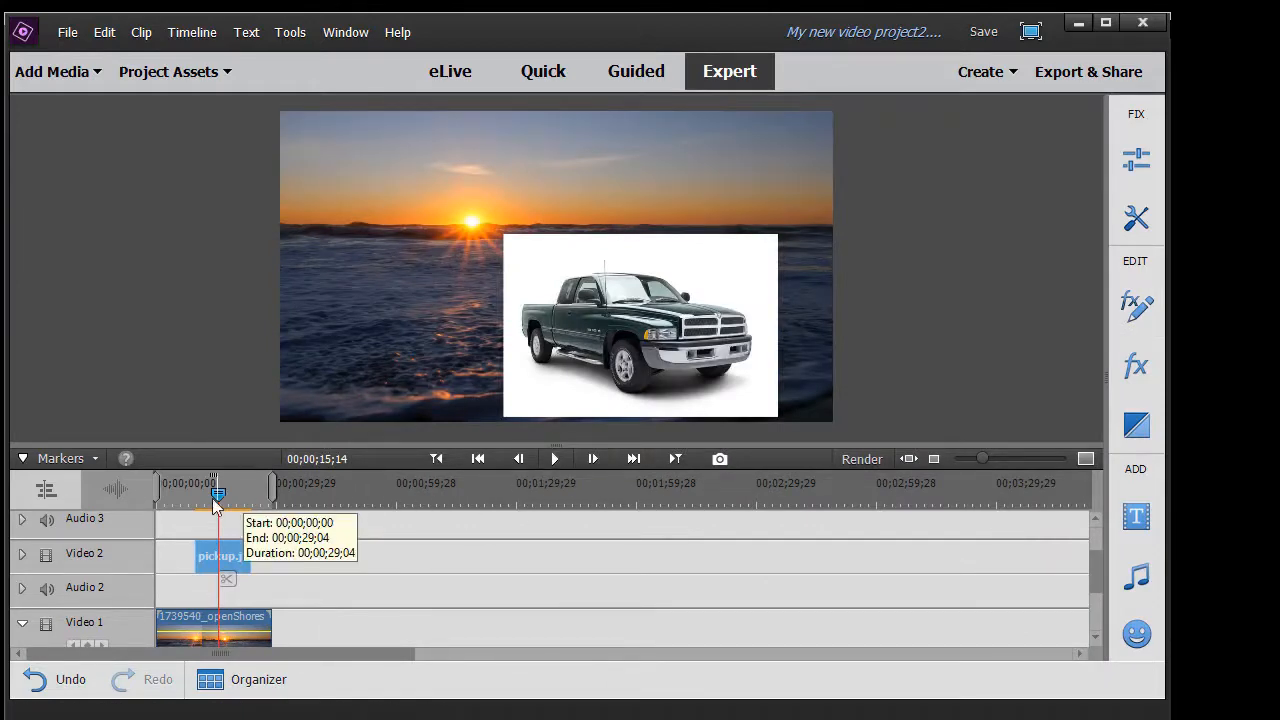
pyautogui.moveTo(214, 503); pyautogui.dragTo(192, 504)
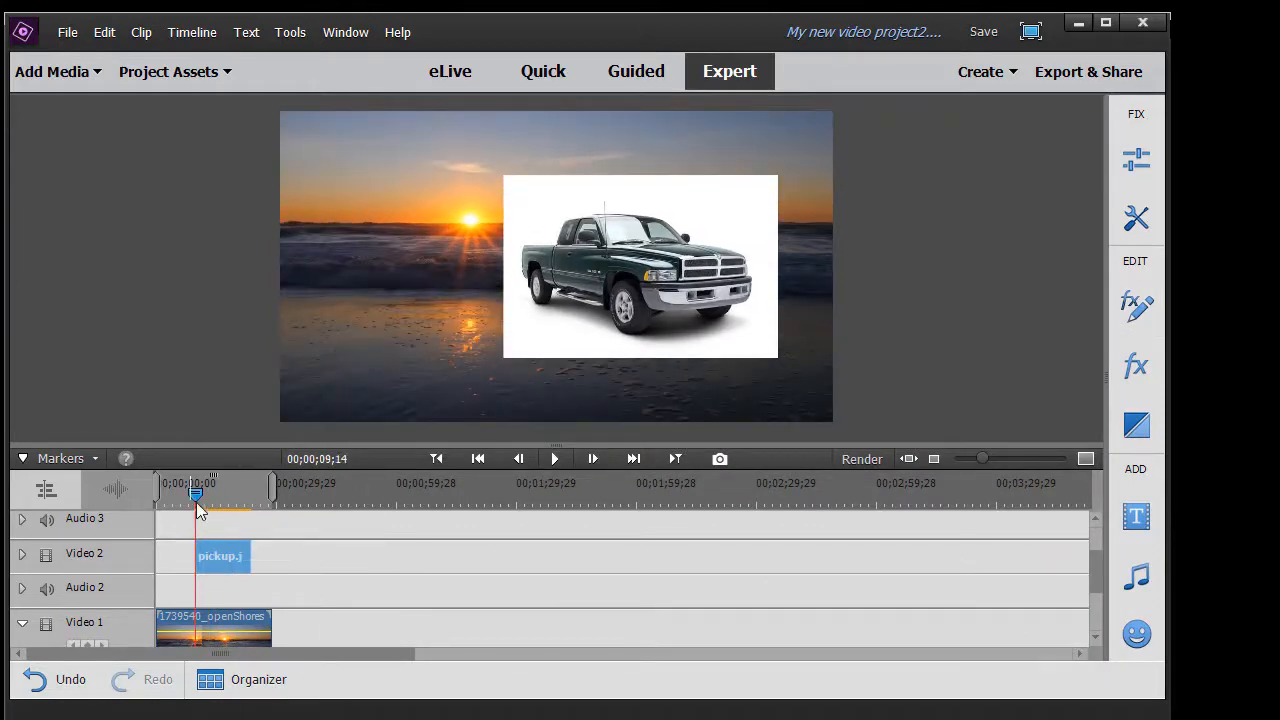
pyautogui.click(556, 458)
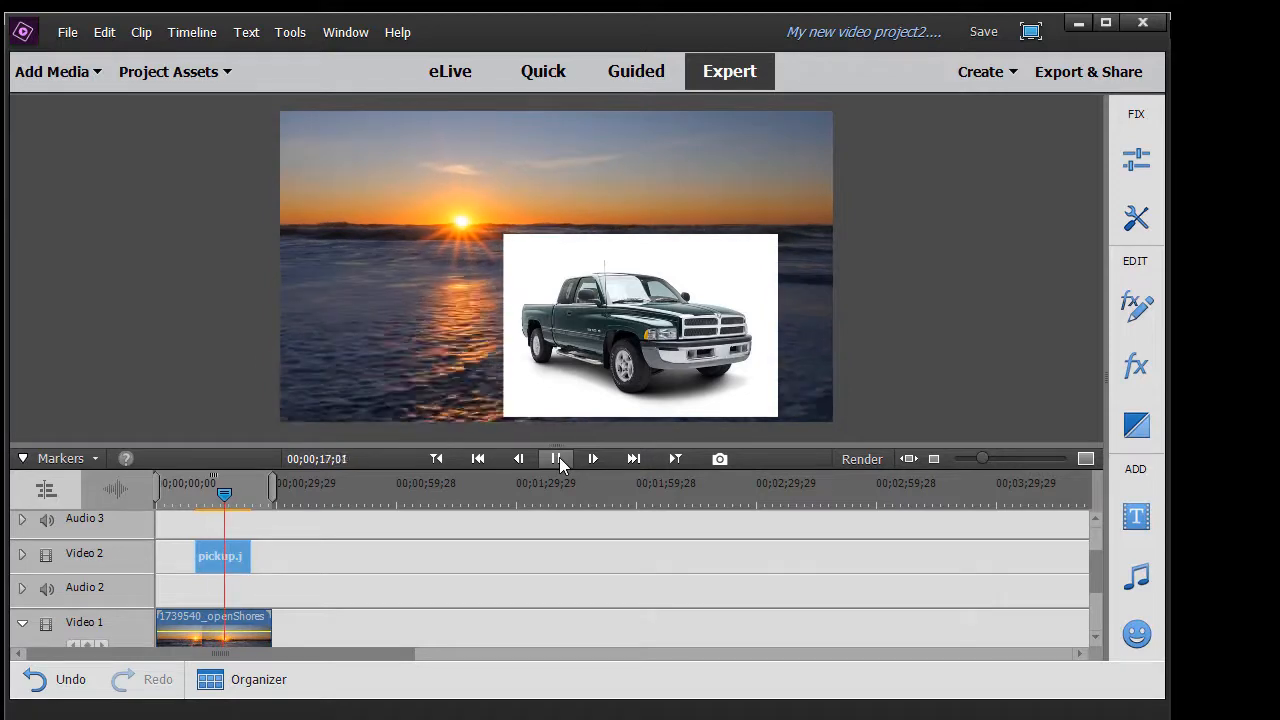
pyautogui.click(559, 457)
# - Retime the pickup clip's Position keyframes: second earlier to about 00;00;11;08, third slightly later, and last to just before 15 seconds
pyautogui.click(243, 560)
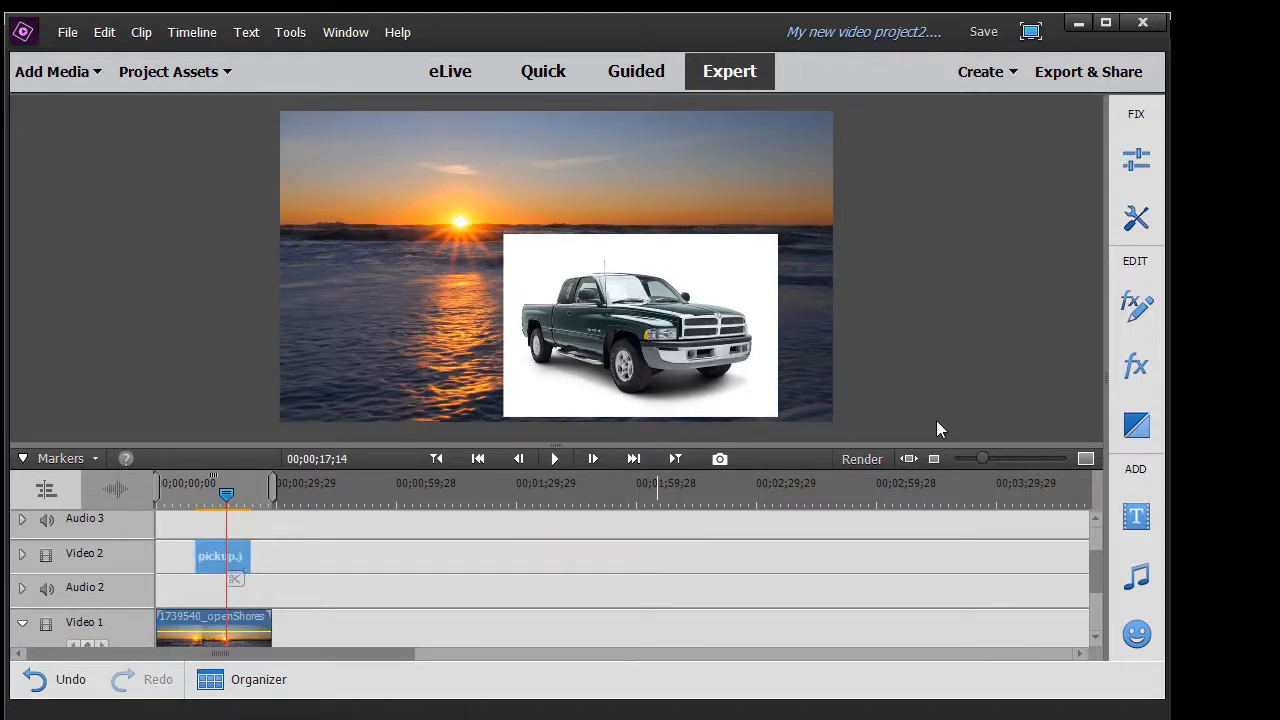
pyautogui.click(1140, 310)
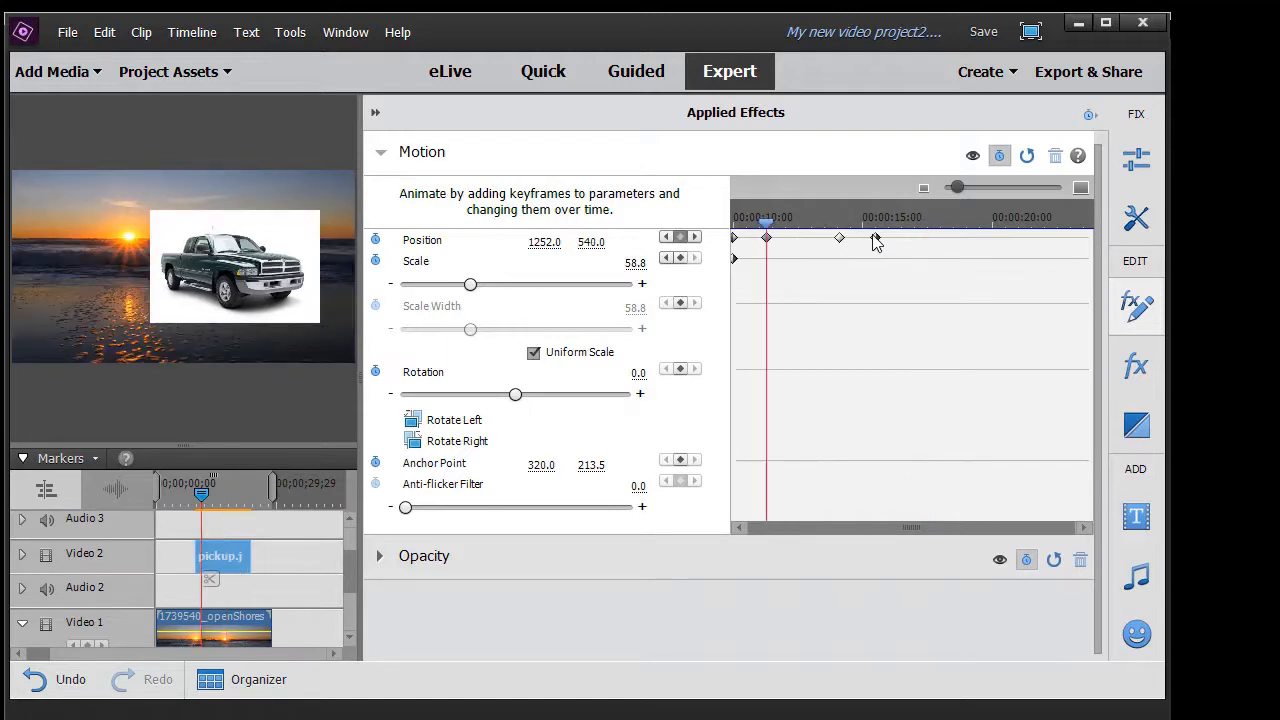
pyautogui.moveTo(876, 245); pyautogui.dragTo(866, 247)
# - Play the timeline from about 00;00;10;07 to preview the retimed pickup animation
pyautogui.click(377, 115)
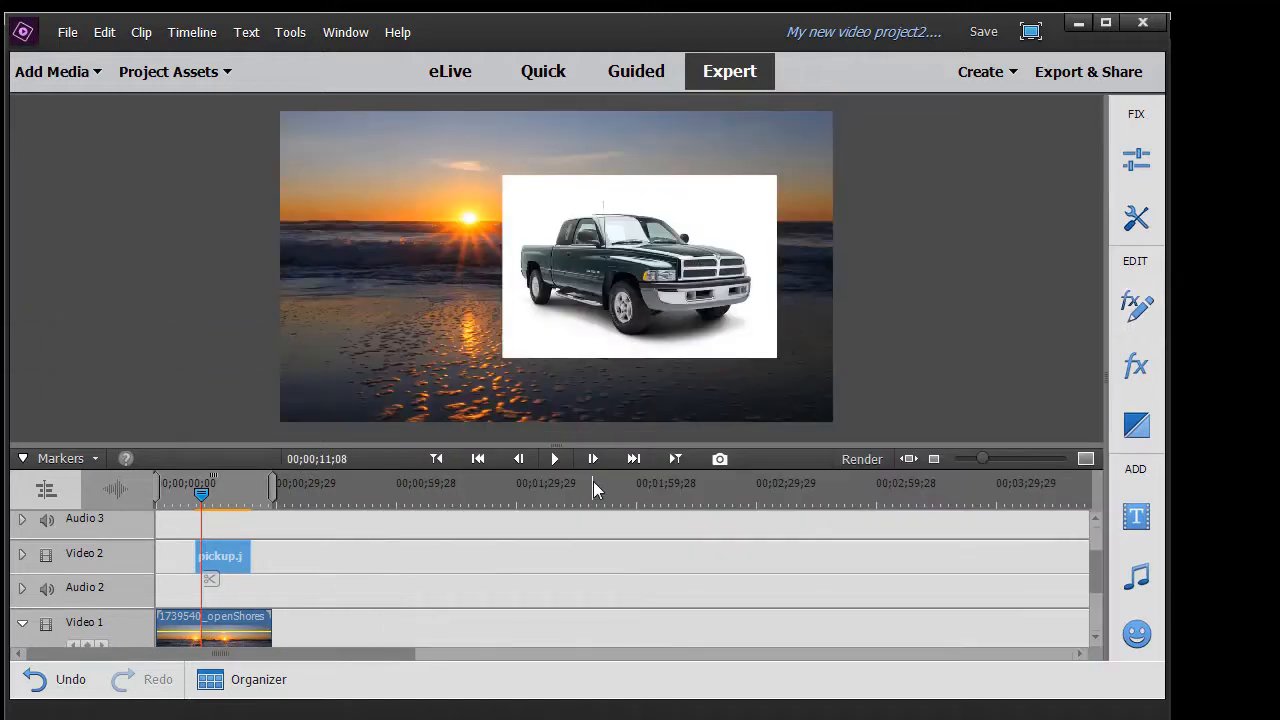
pyautogui.click(193, 500)
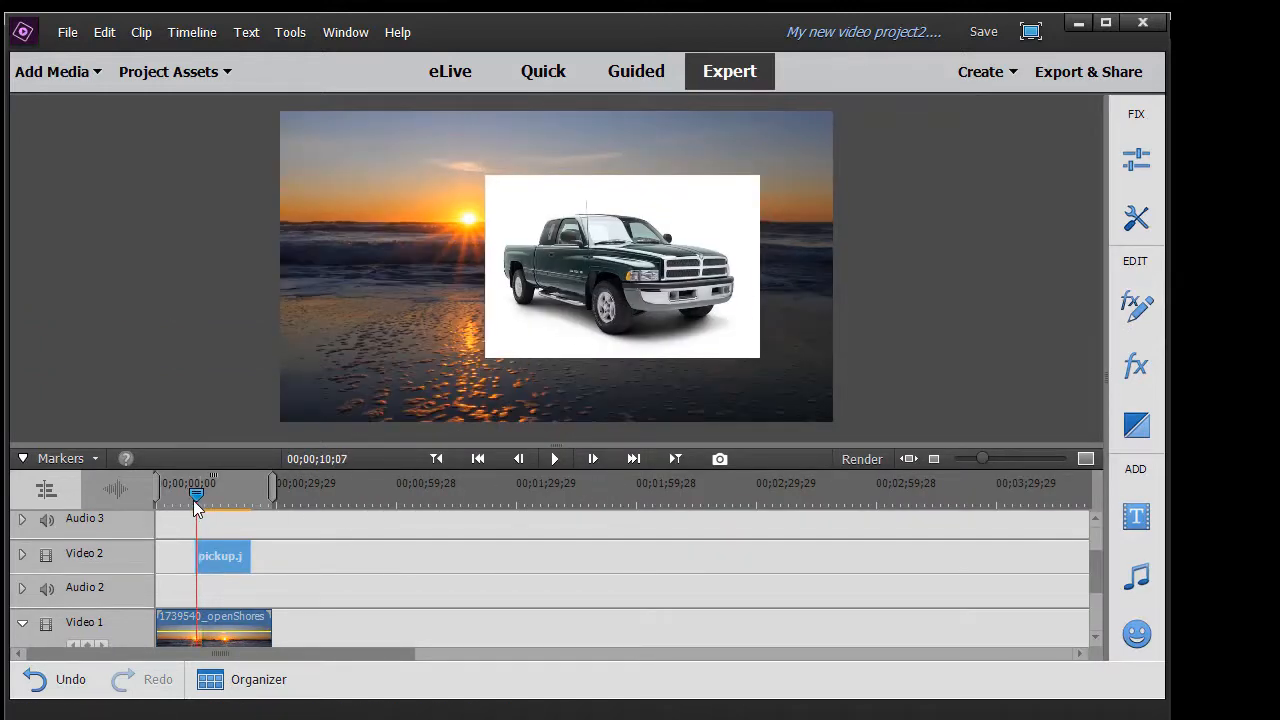
pyautogui.click(553, 459)
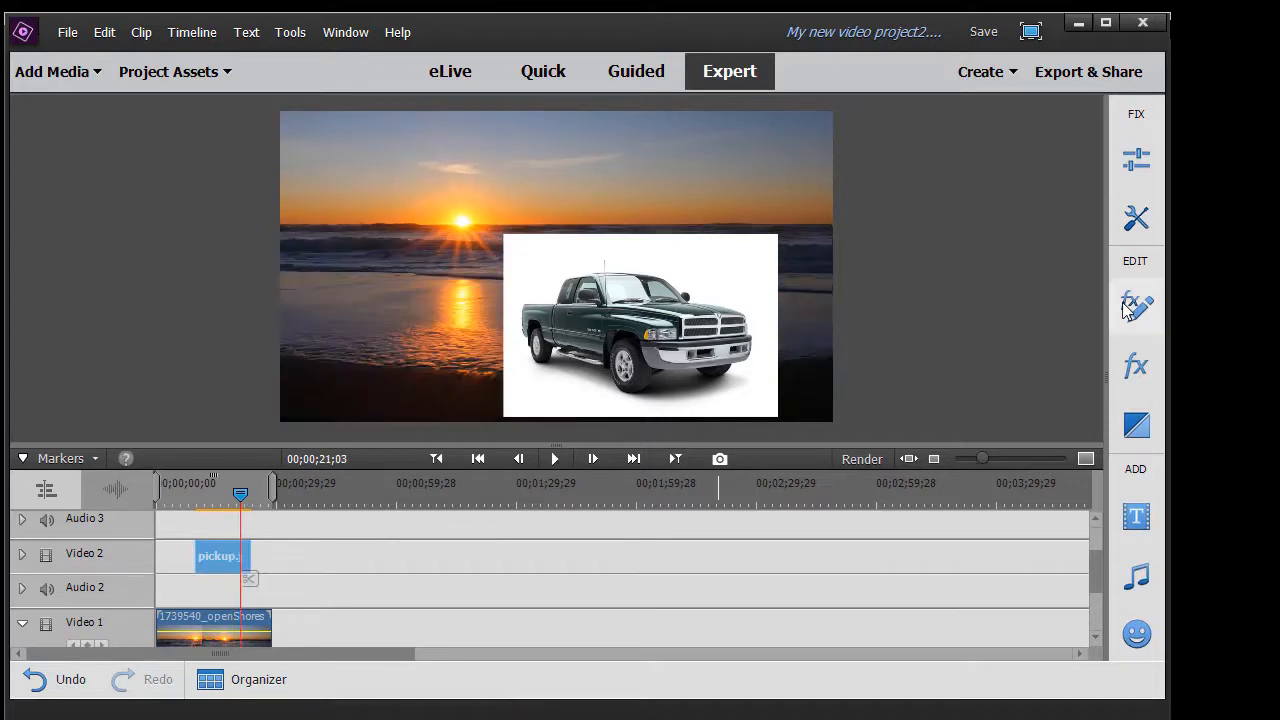
# - At the last Position keyframe, move the pickup picture below the video frame, to about 1263.2, 1477.1
pyautogui.click(1130, 307)
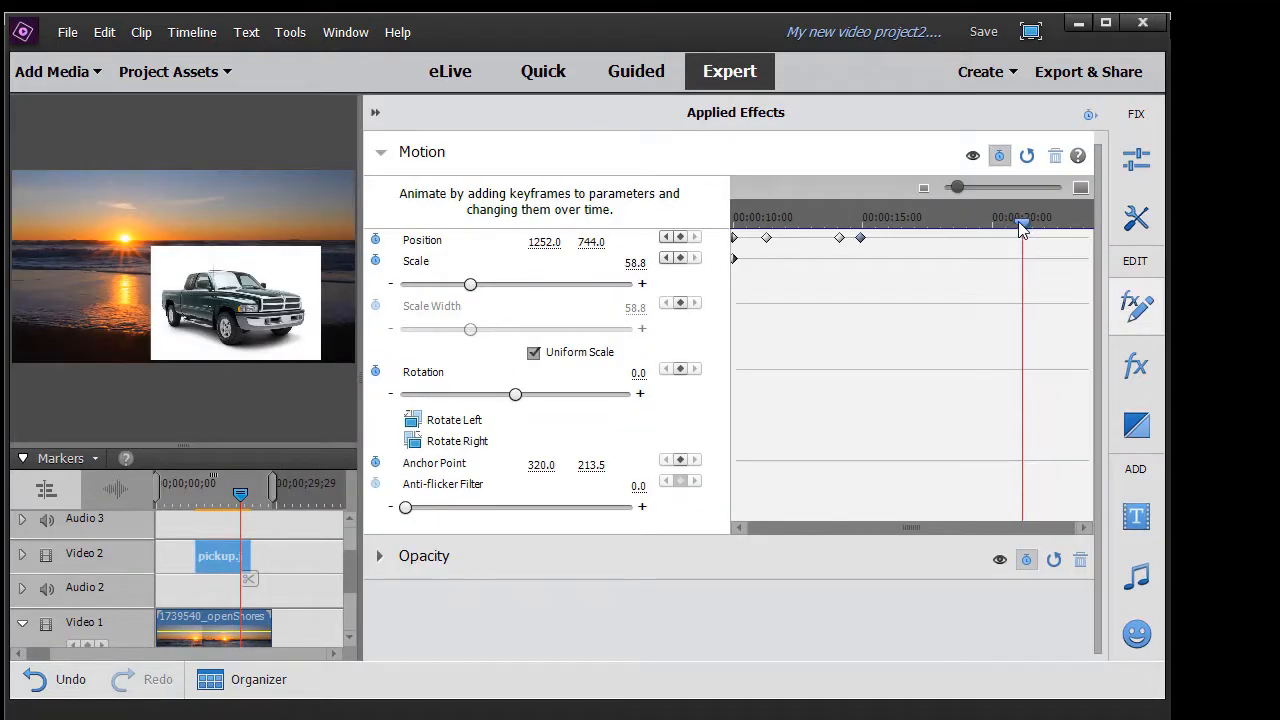
pyautogui.moveTo(1020, 228); pyautogui.dragTo(912, 226)
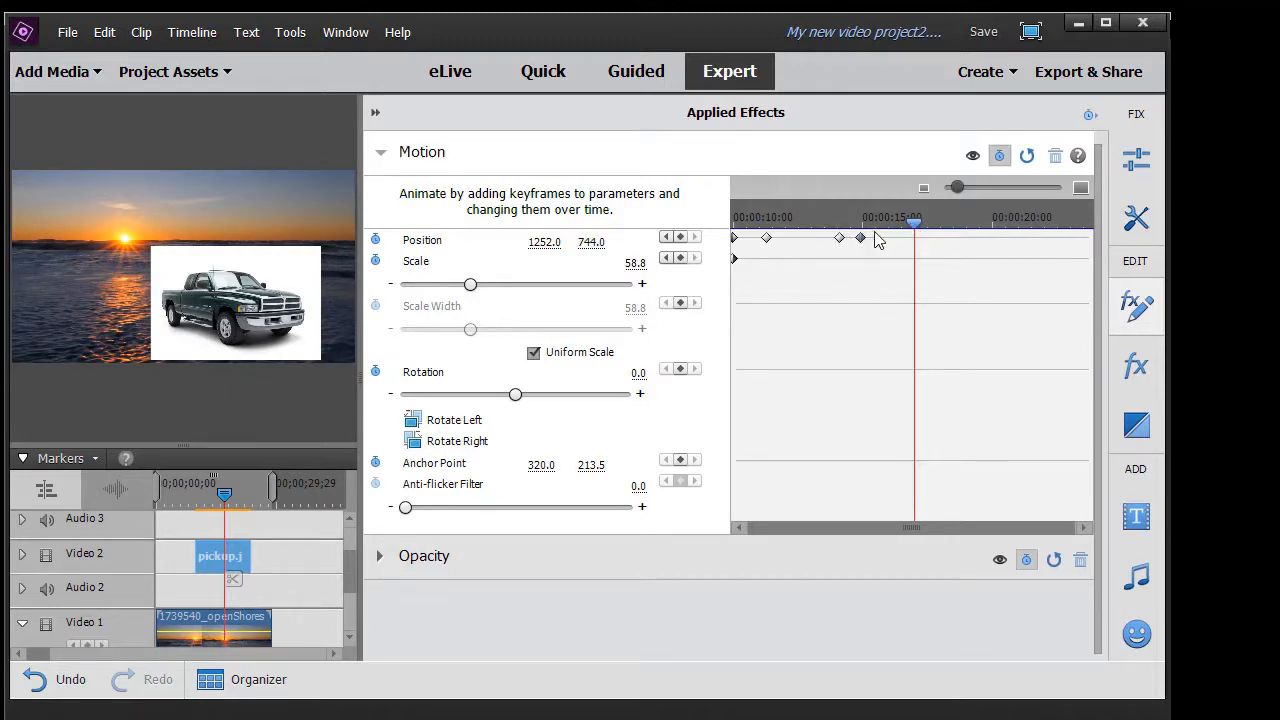
pyautogui.click(667, 238)
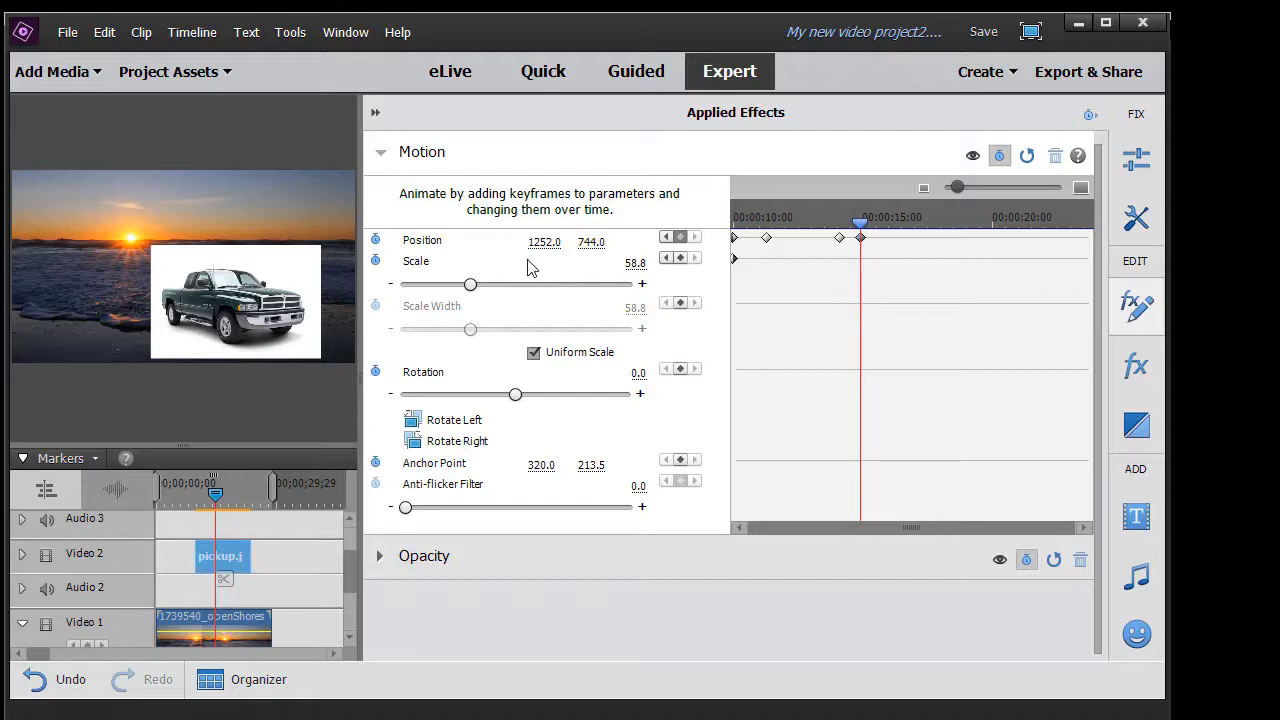
pyautogui.click(255, 295)
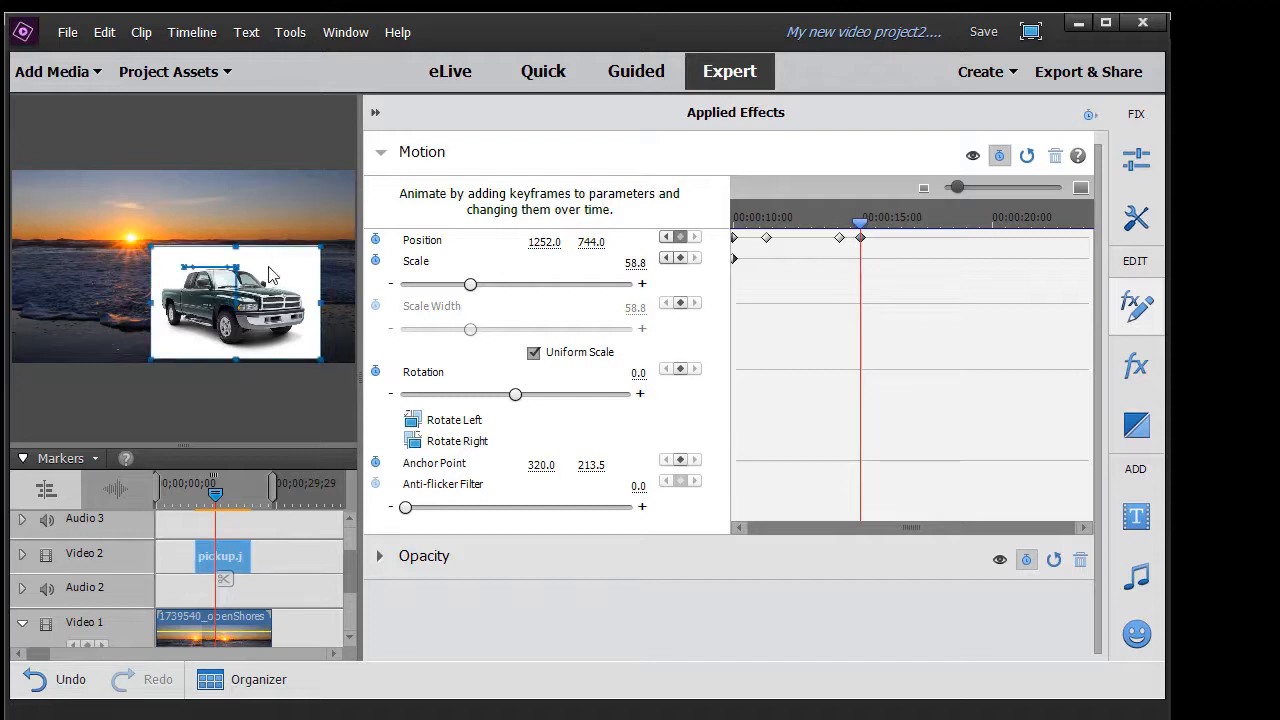
pyautogui.moveTo(268, 276); pyautogui.dragTo(271, 397)
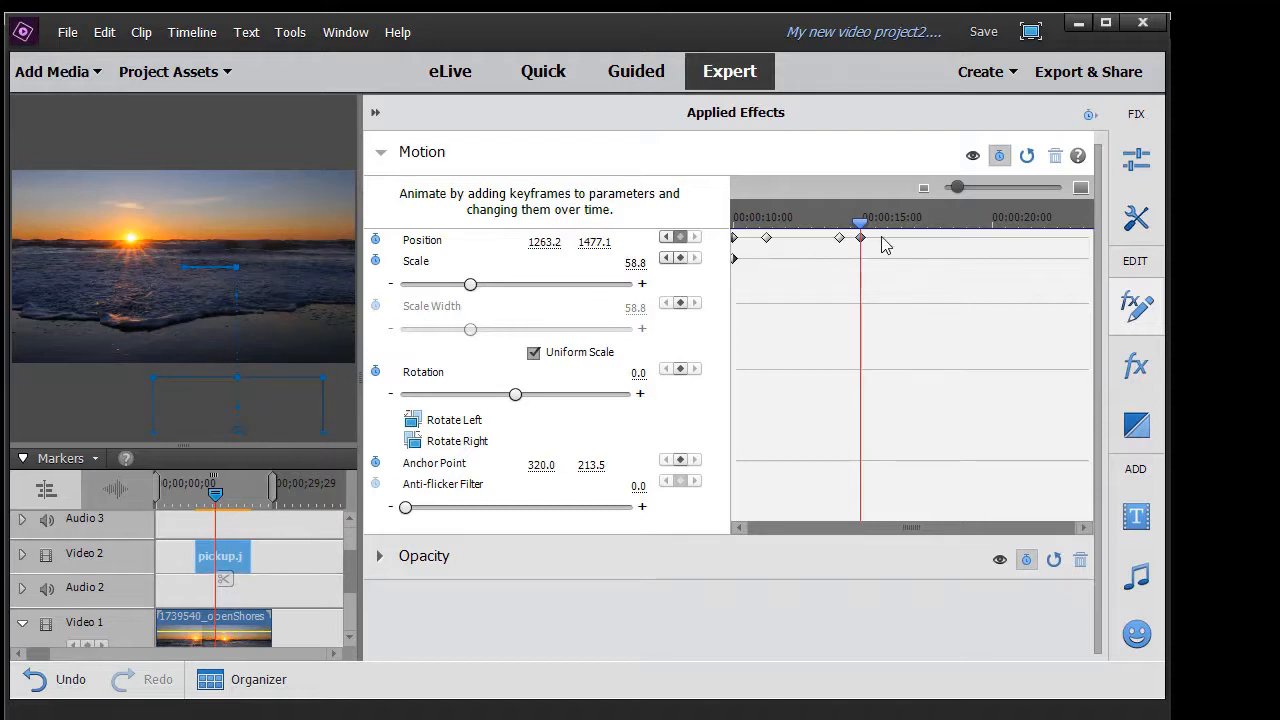
# - Play the timeline from the first keyframe at 00;00;09;28 to preview the pickup picture dropping out of the frame
pyautogui.moveTo(860, 222); pyautogui.dragTo(659, 233)
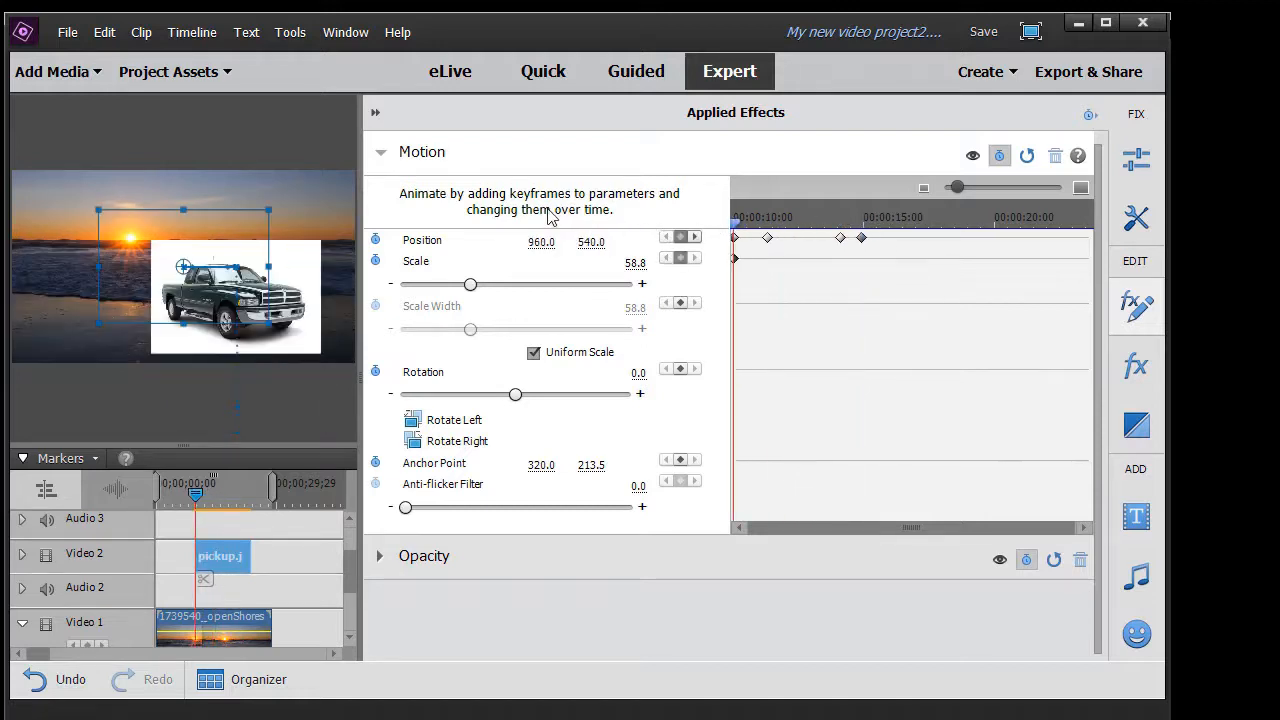
pyautogui.click(377, 114)
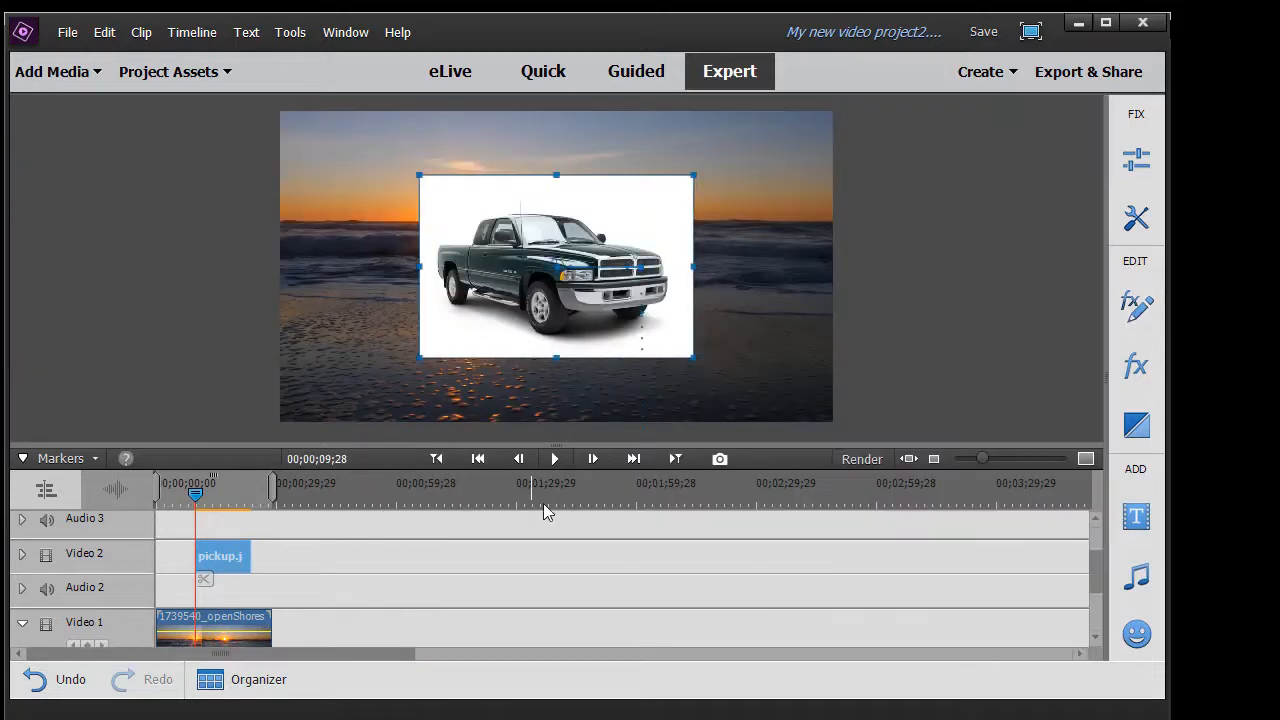
pyautogui.click(553, 460)
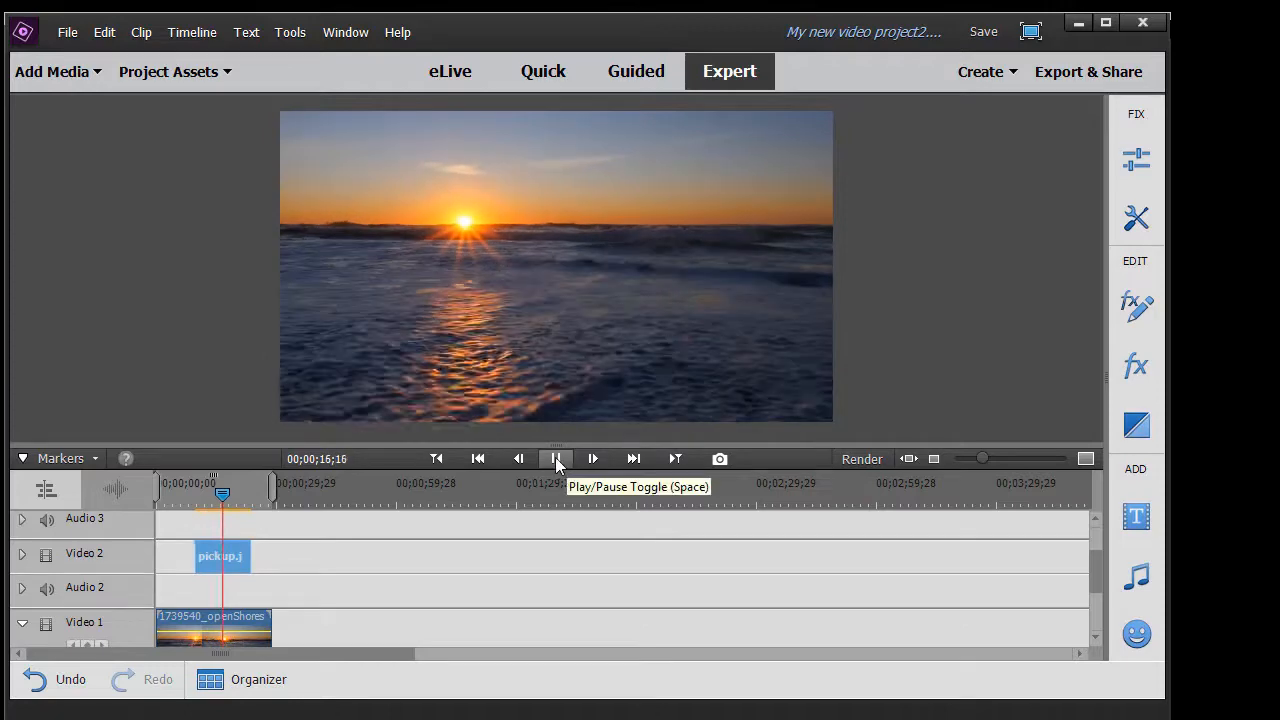
pyautogui.click(556, 458)
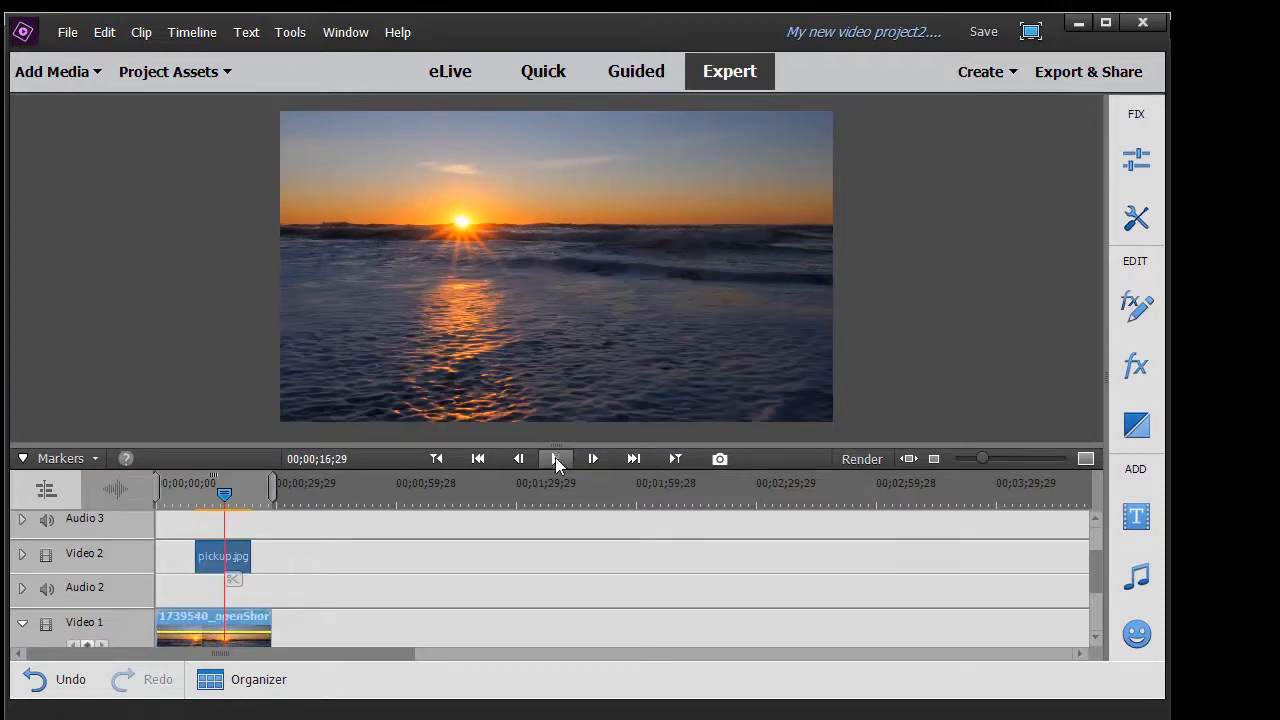
# - Select the pickup.jpg clip and reopen its Motion keyframe settings
pyautogui.click(231, 555)
pyautogui.click(1135, 305)
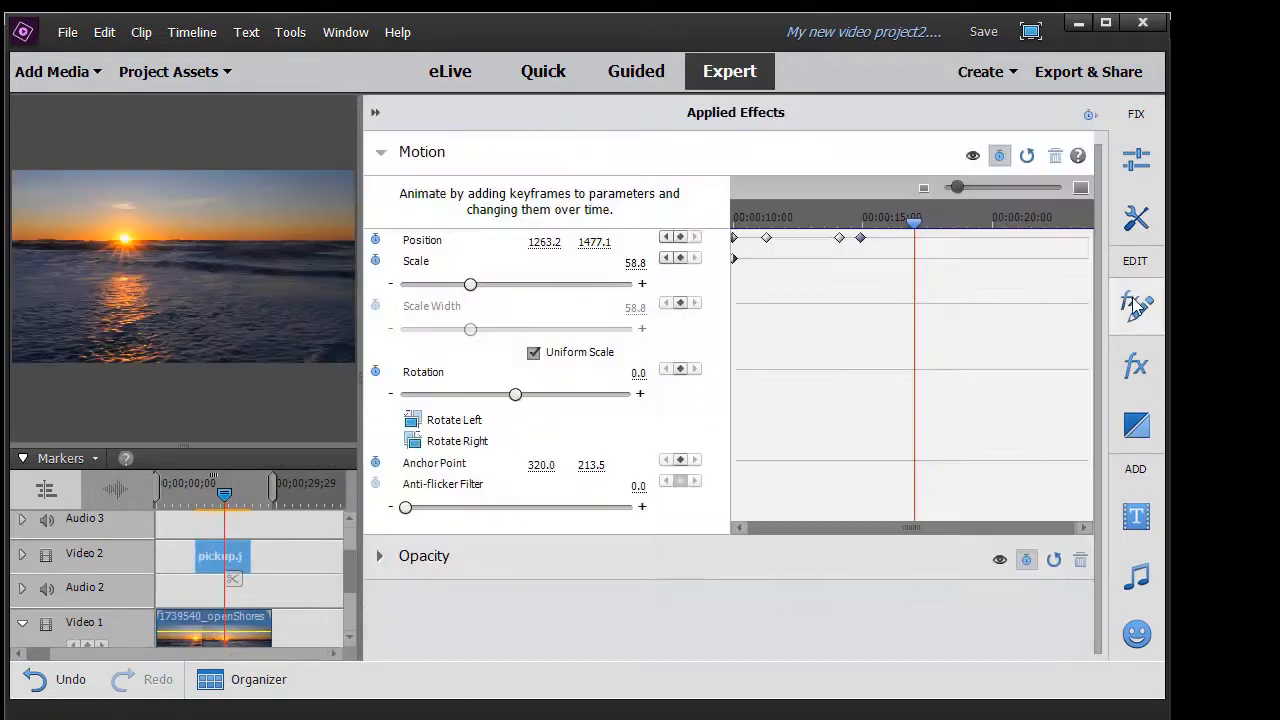